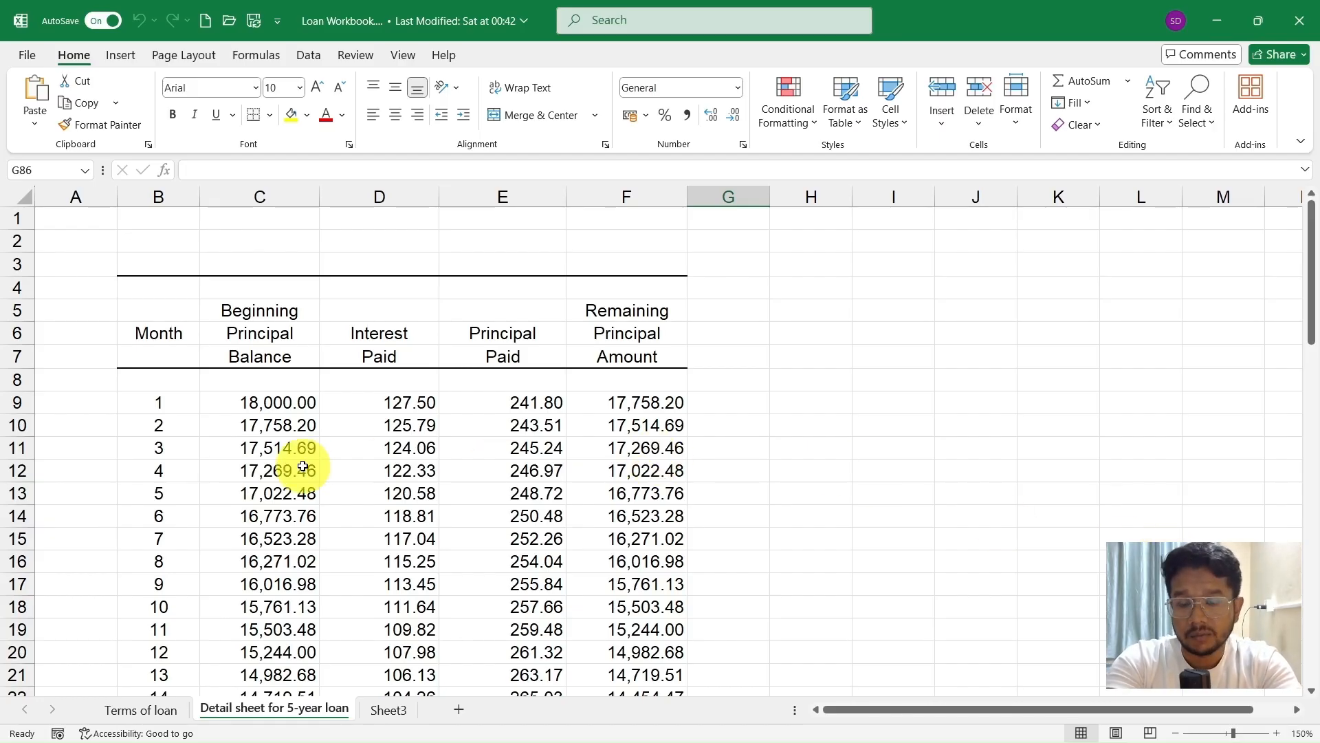
Add the comment "Ask bank about the interest calculation." to the month 9 Interest Paid cell, D17, and post it.
{"action": "scroll", "coordinate": [303, 466], "scroll_direction": "down", "scroll_amount": 1}
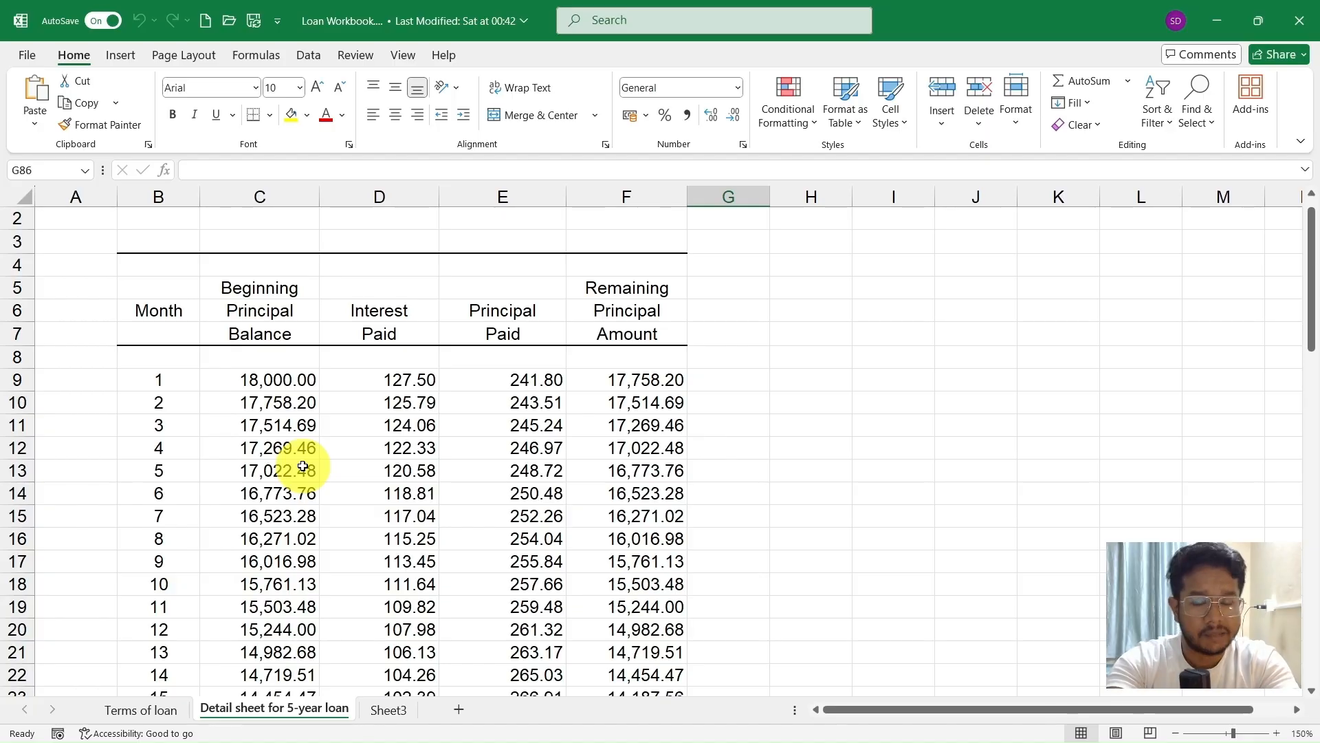
{"action": "scroll", "coordinate": [303, 467], "scroll_direction": "down", "scroll_amount": 1}
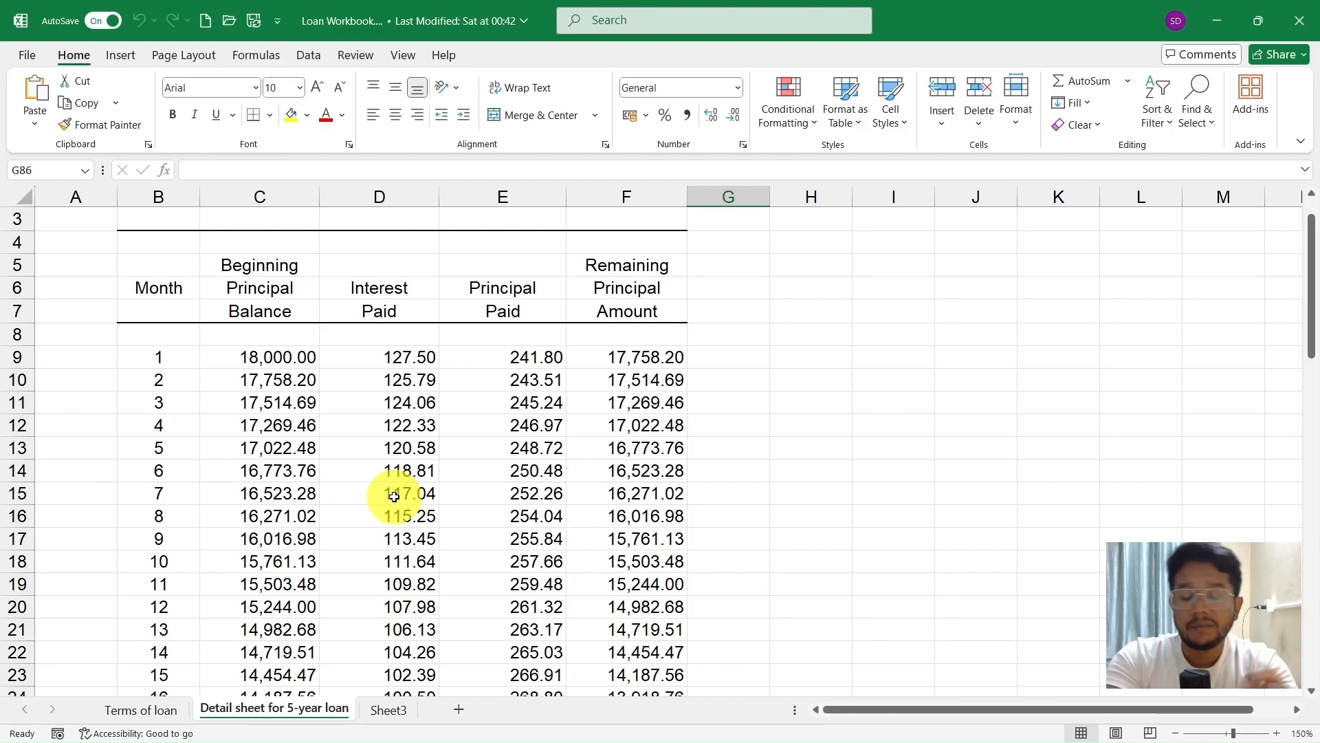
{"action": "left_click", "coordinate": [396, 540]}
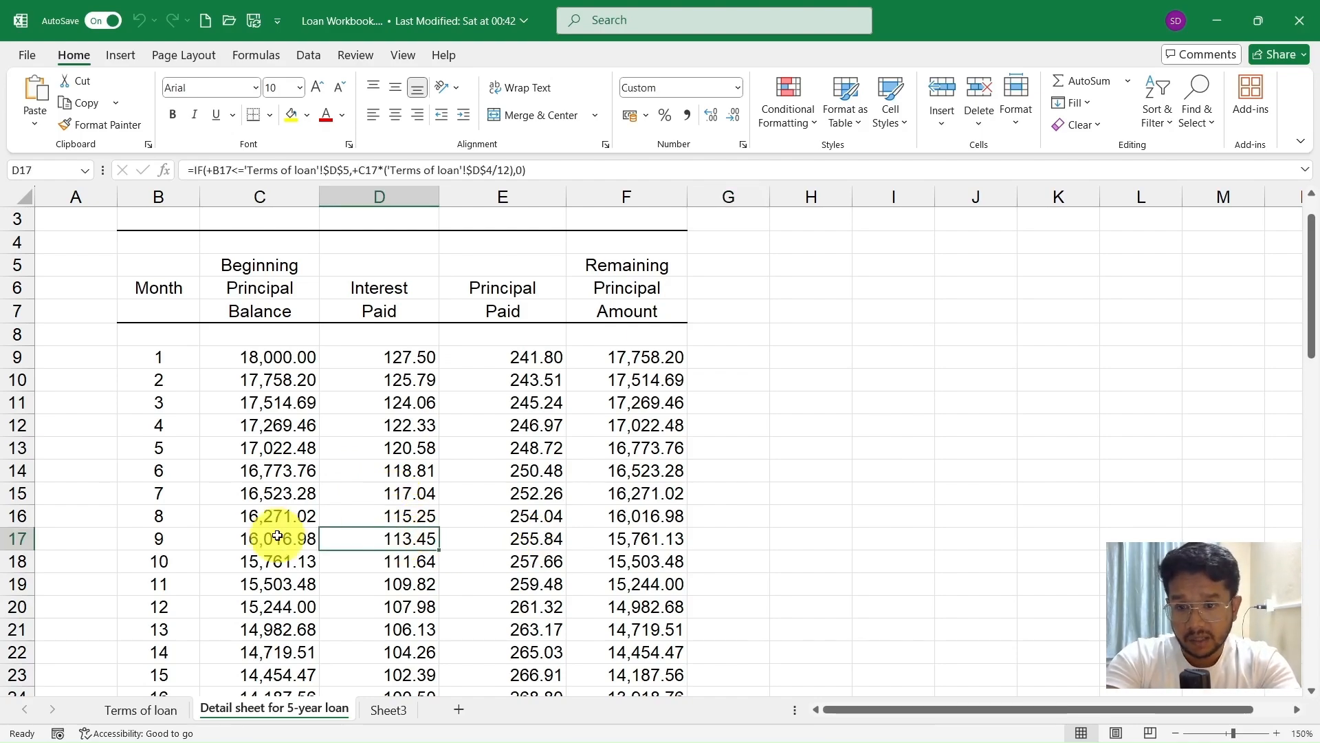
{"action": "right_click", "coordinate": [374, 540]}
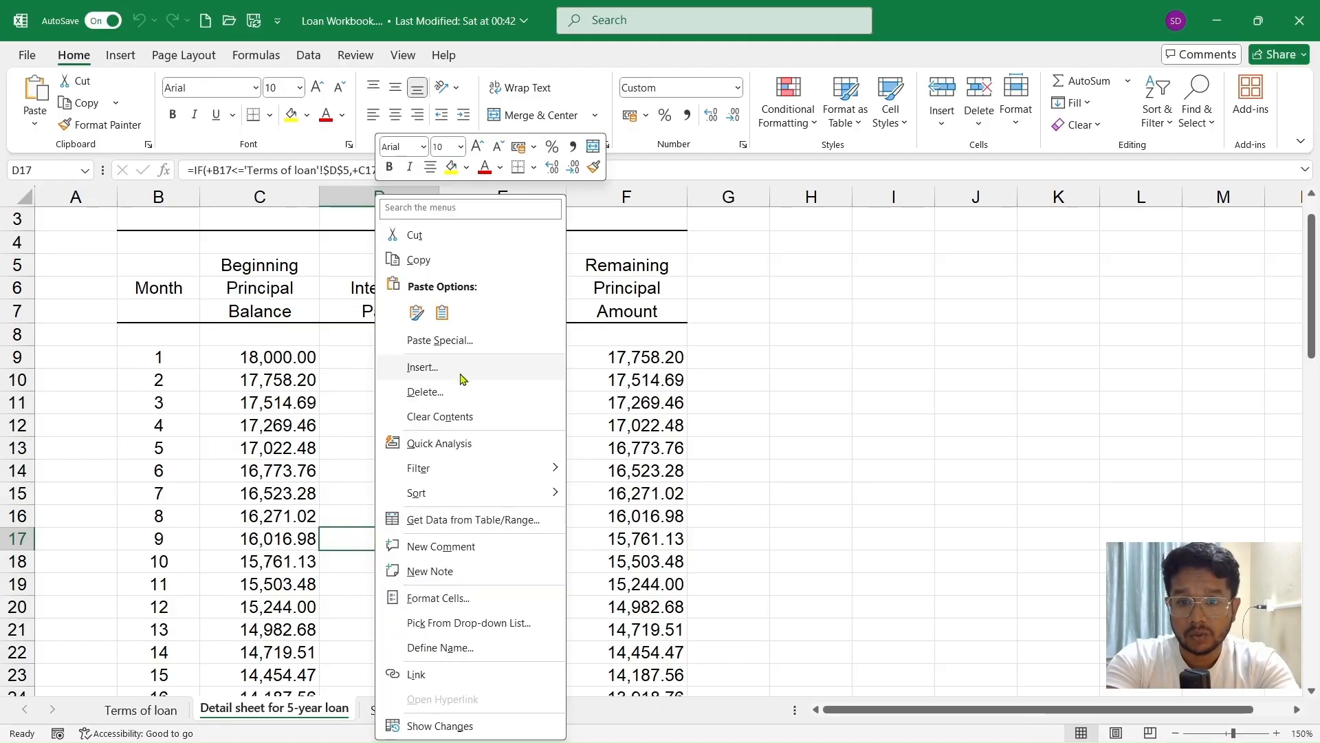
{"action": "left_click", "coordinate": [439, 551]}
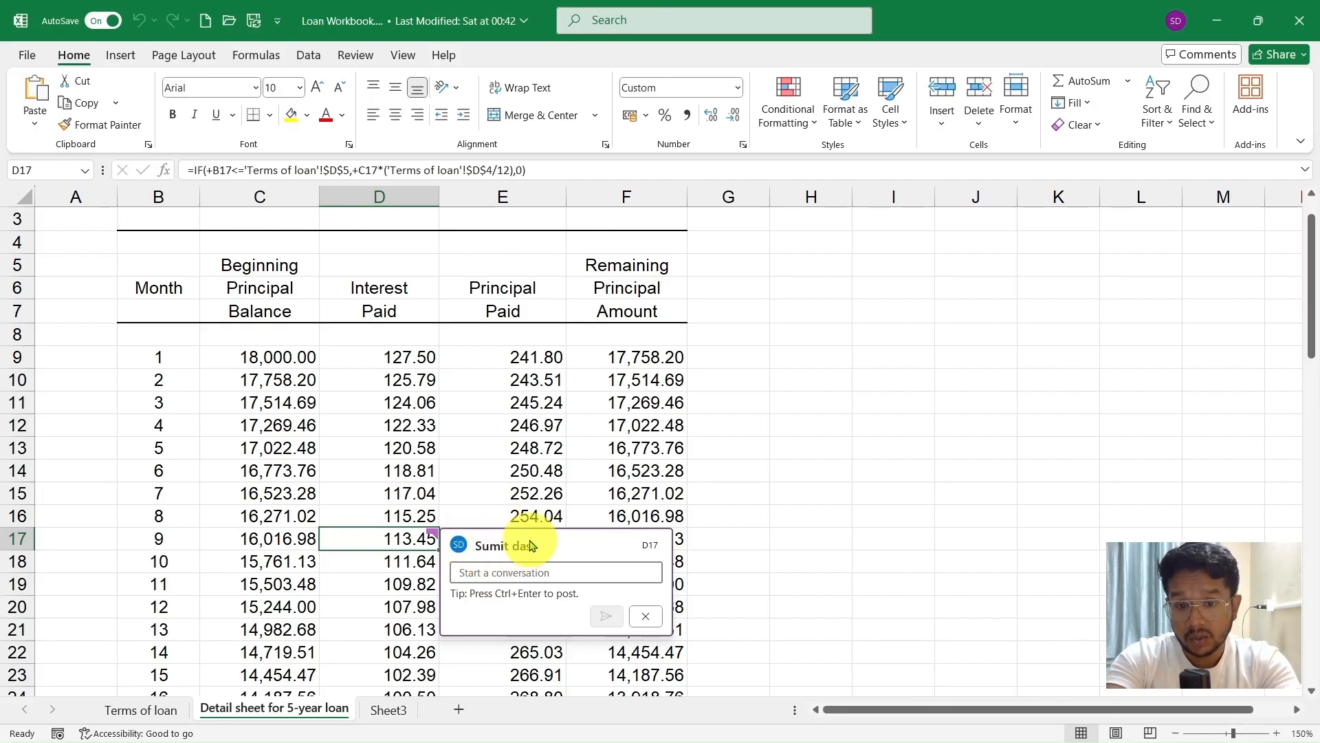
{"action": "left_click", "coordinate": [481, 570]}
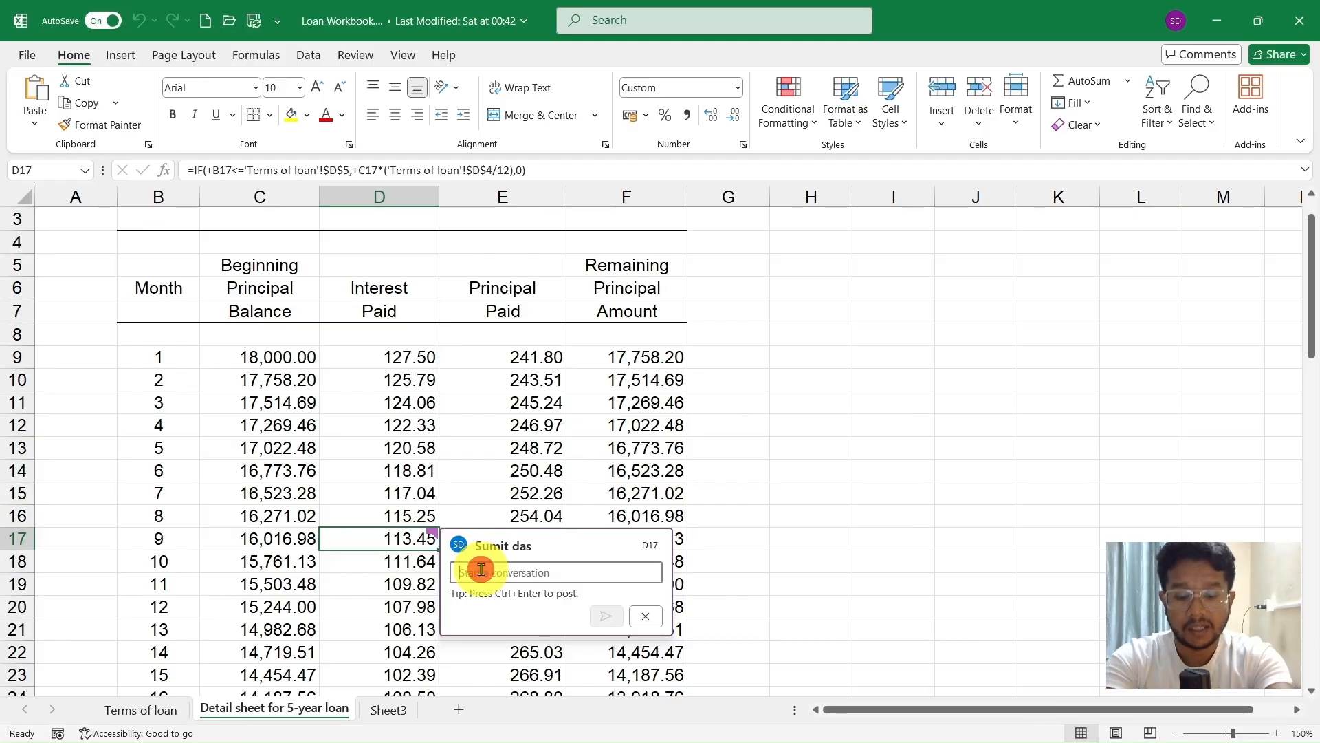
{"action": "type", "text": "ask"}
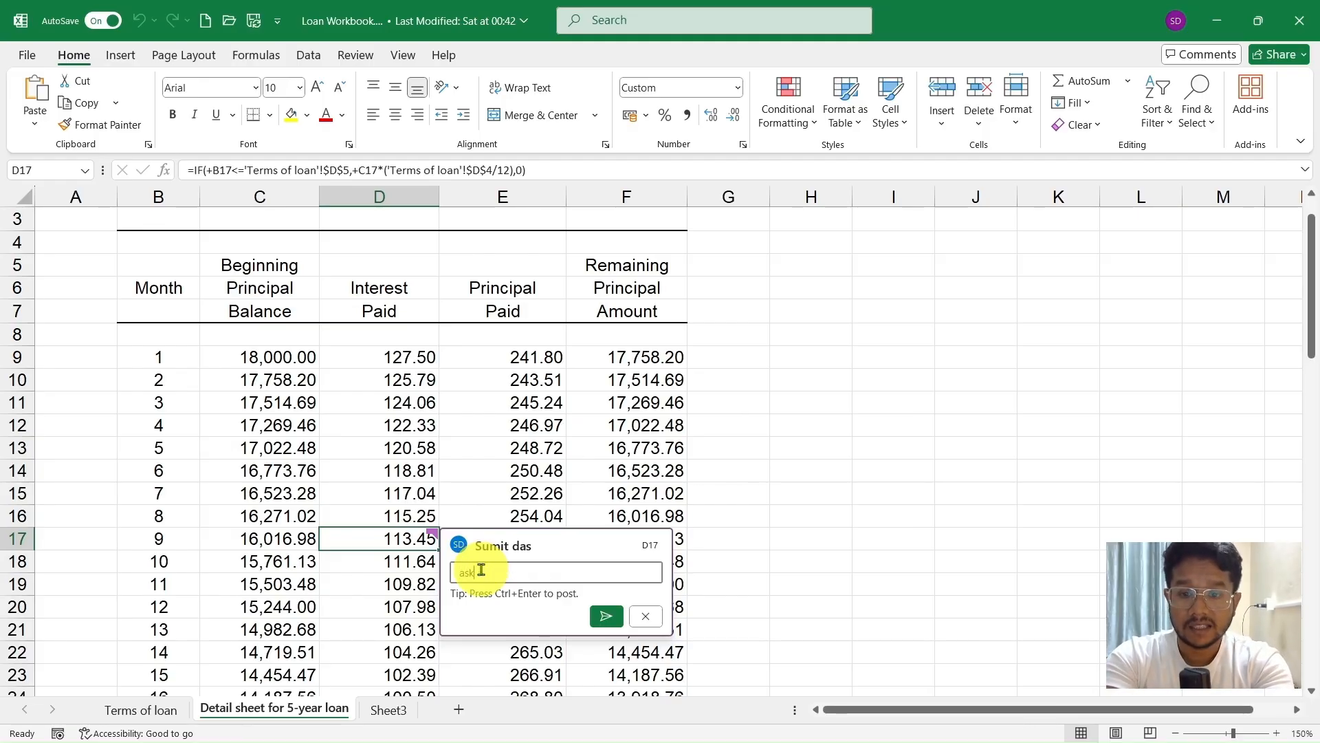
{"action": "type", "text": " bank about "}
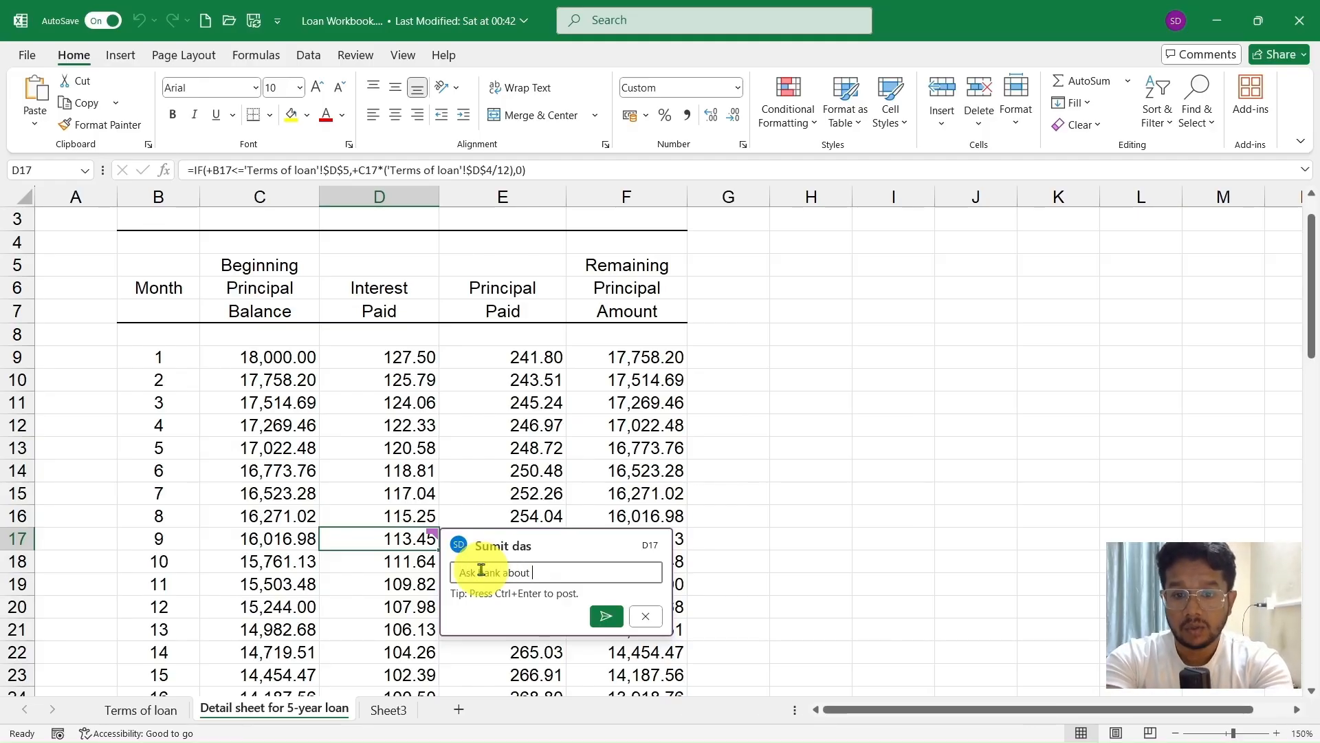
{"action": "type", "text": "the interest "}
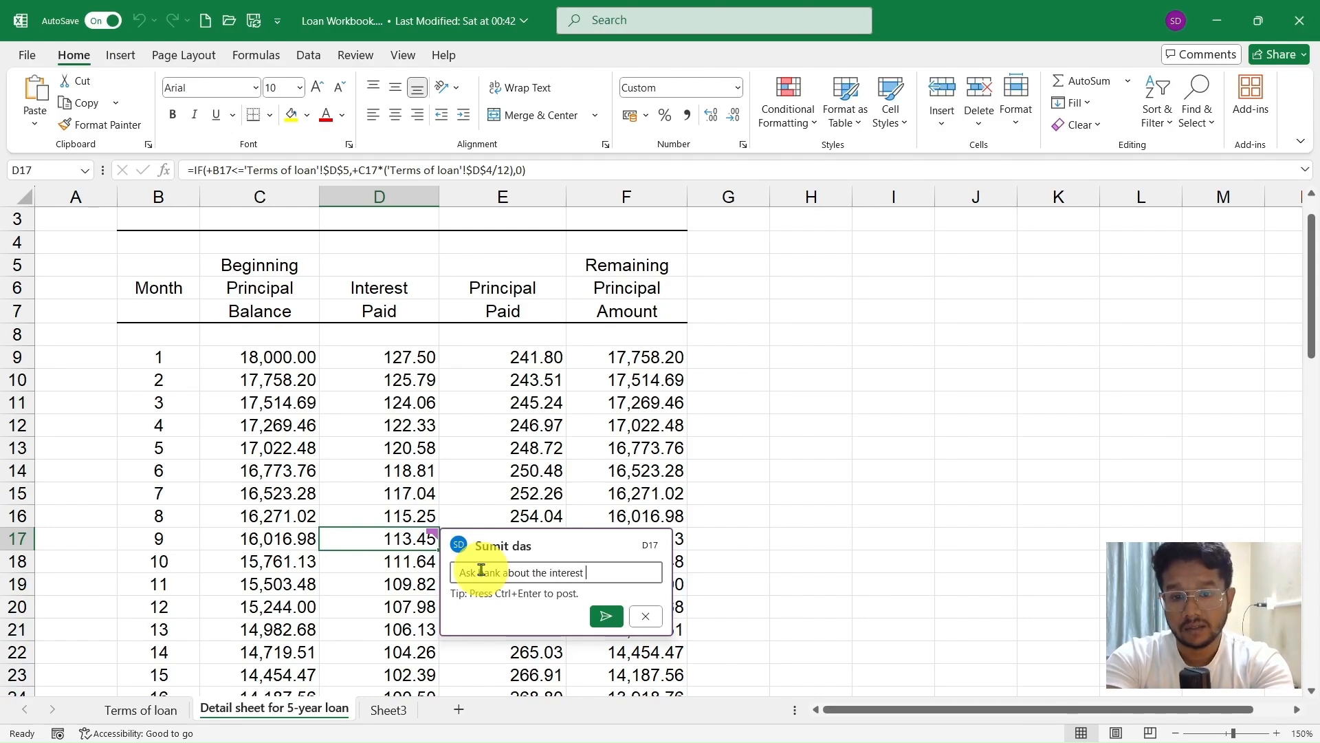
{"action": "type", "text": "cac"}
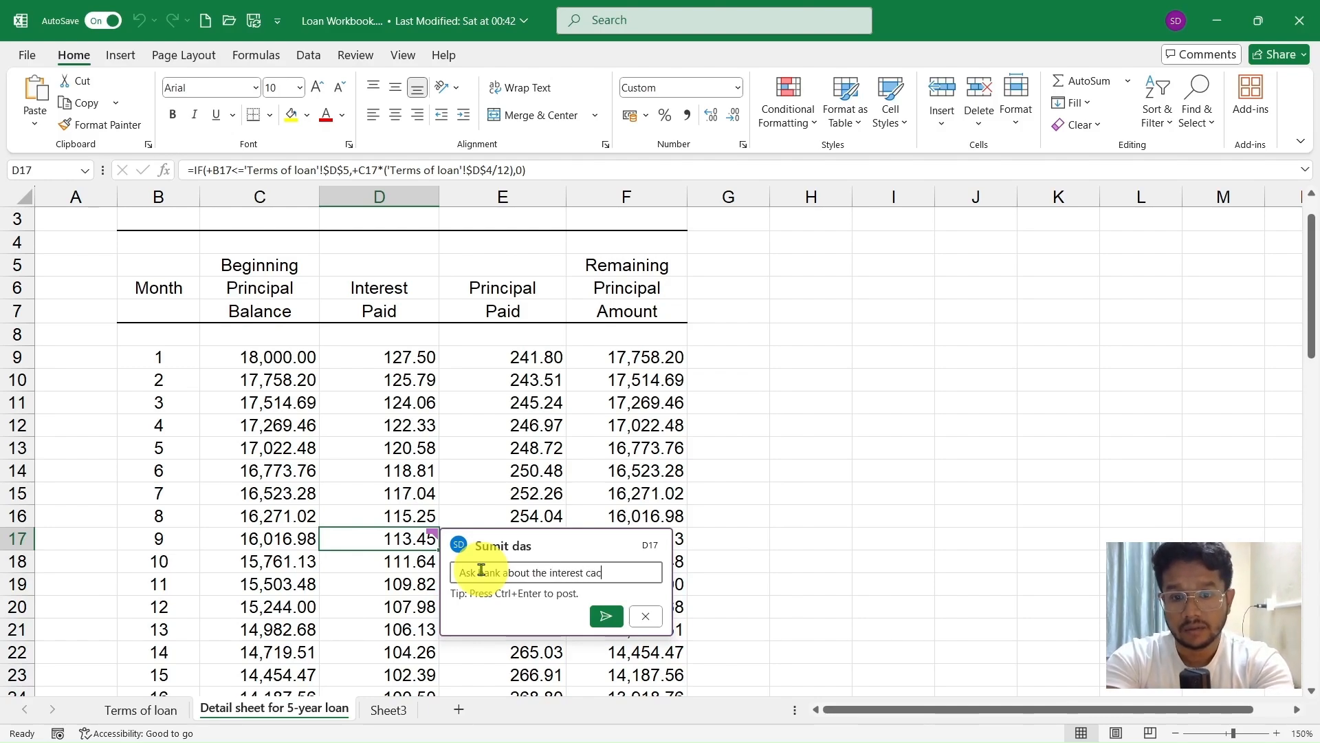
{"action": "key", "text": "BackSpace"}
{"action": "type", "text": "lculation."}
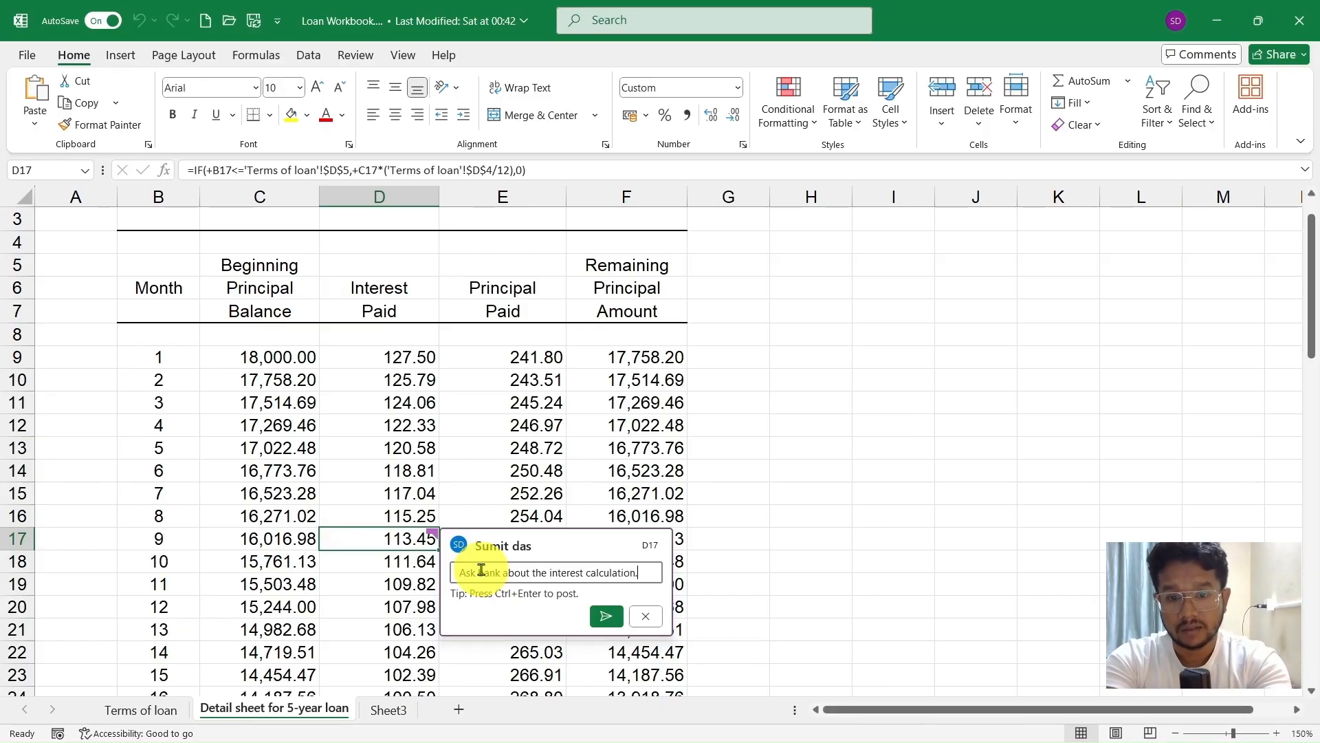
{"action": "left_click", "coordinate": [604, 616]}
{"action": "left_click", "coordinate": [796, 541]}
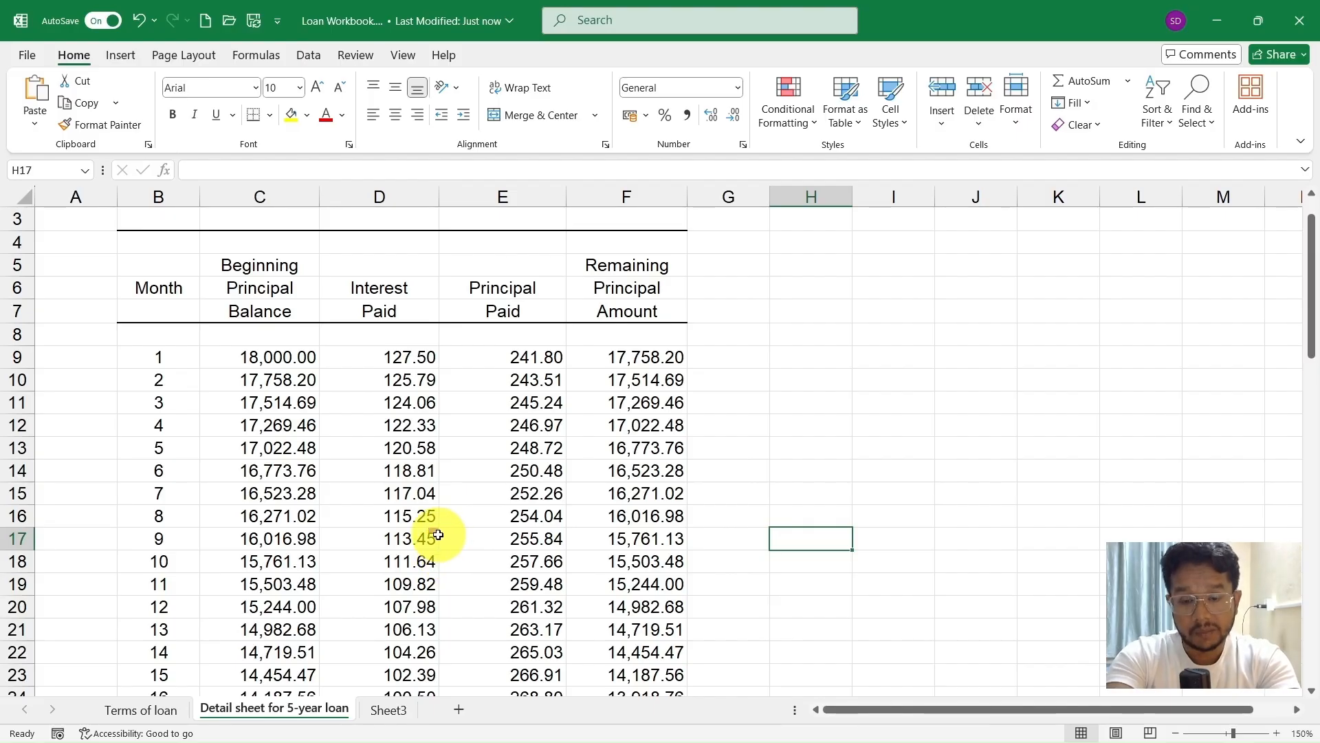
Display the comment attached to cell D17 and read its text.
{"action": "mouse_move", "coordinate": [438, 535]}
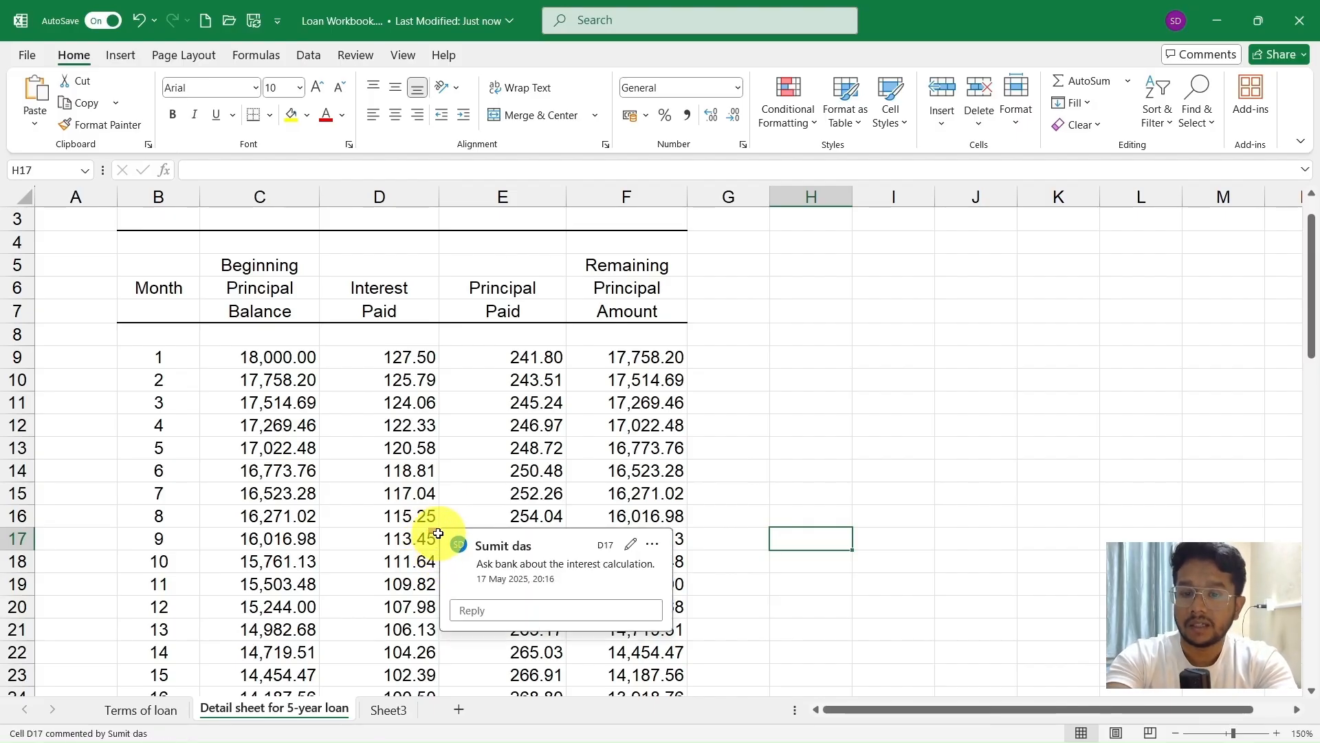
{"action": "left_click", "coordinate": [789, 427]}
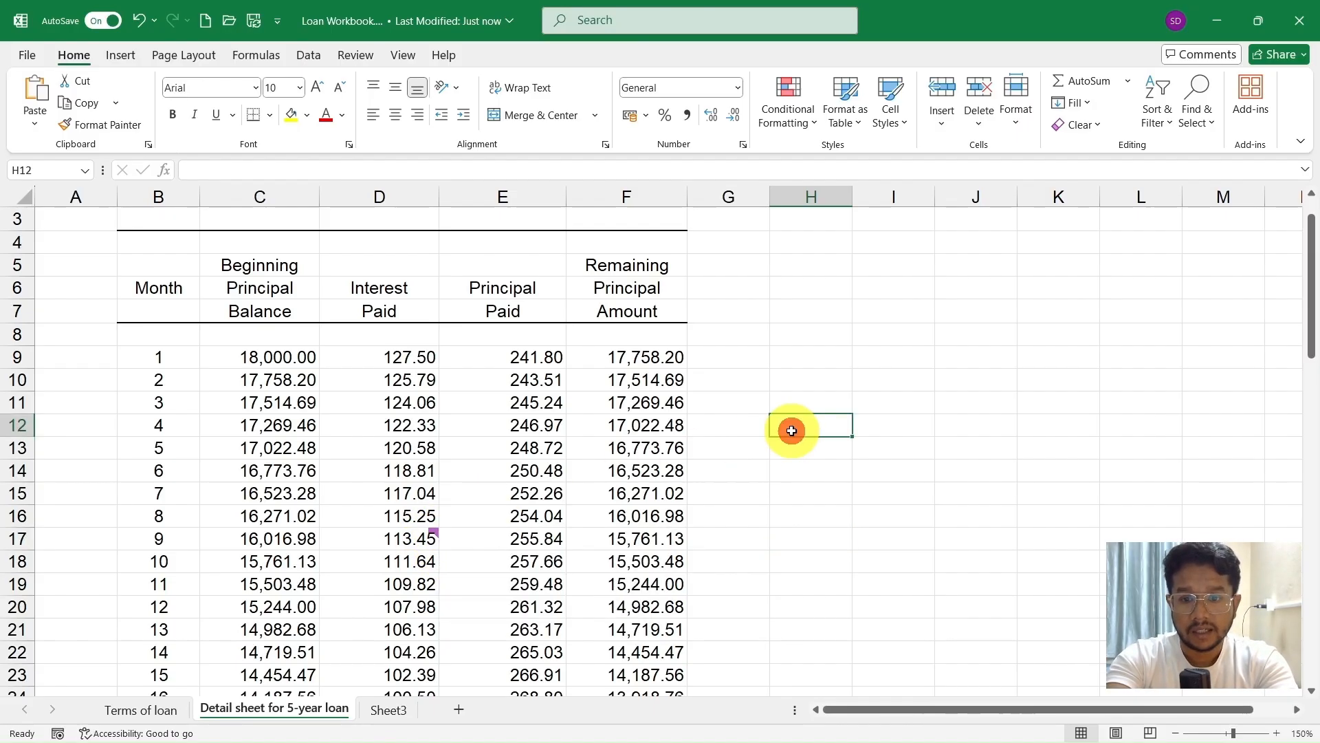
{"action": "mouse_move", "coordinate": [423, 537]}
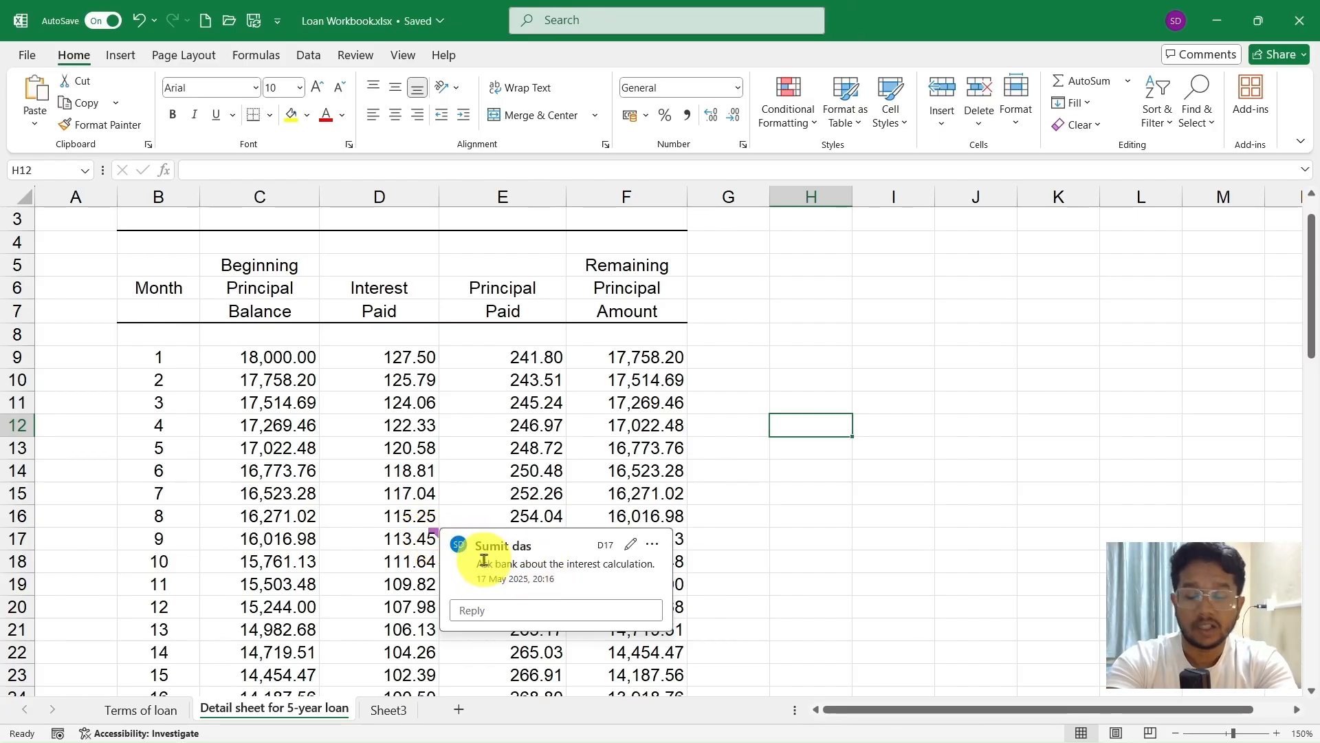
{"action": "left_click", "coordinate": [412, 491]}
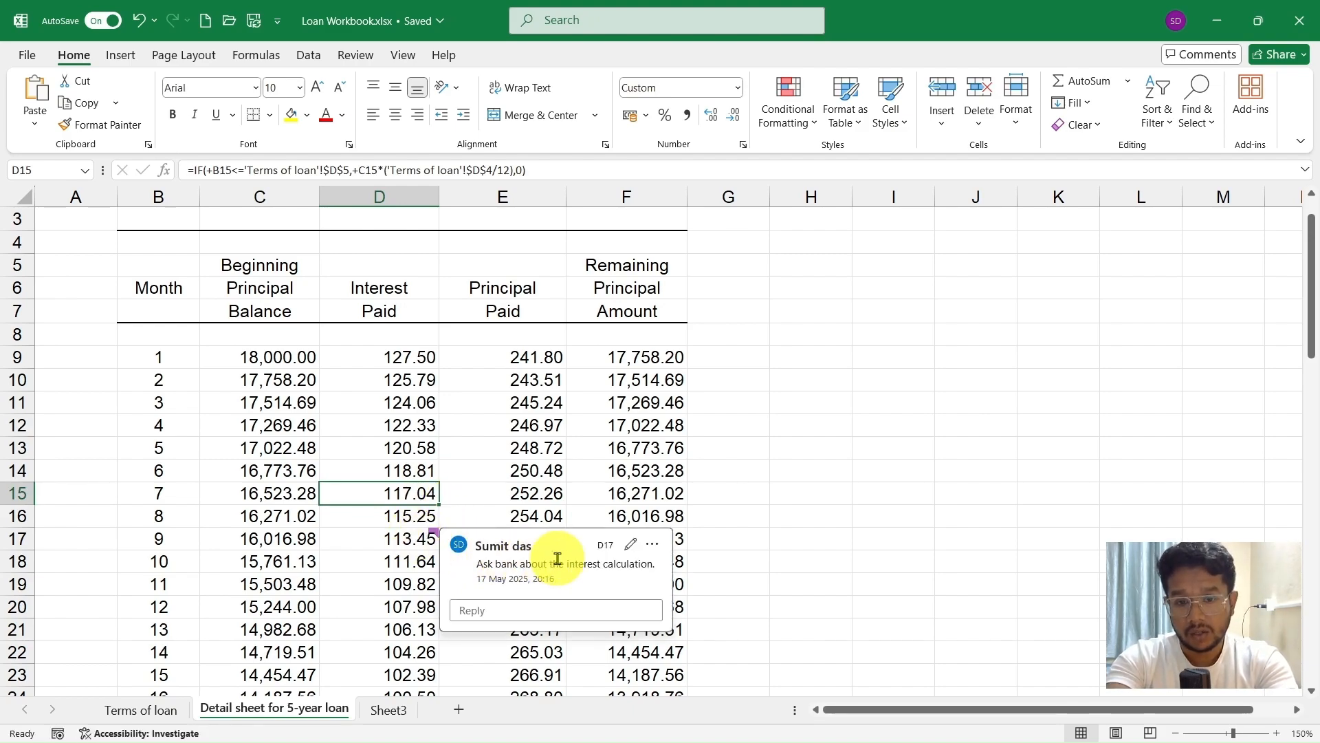
{"action": "left_click", "coordinate": [518, 611]}
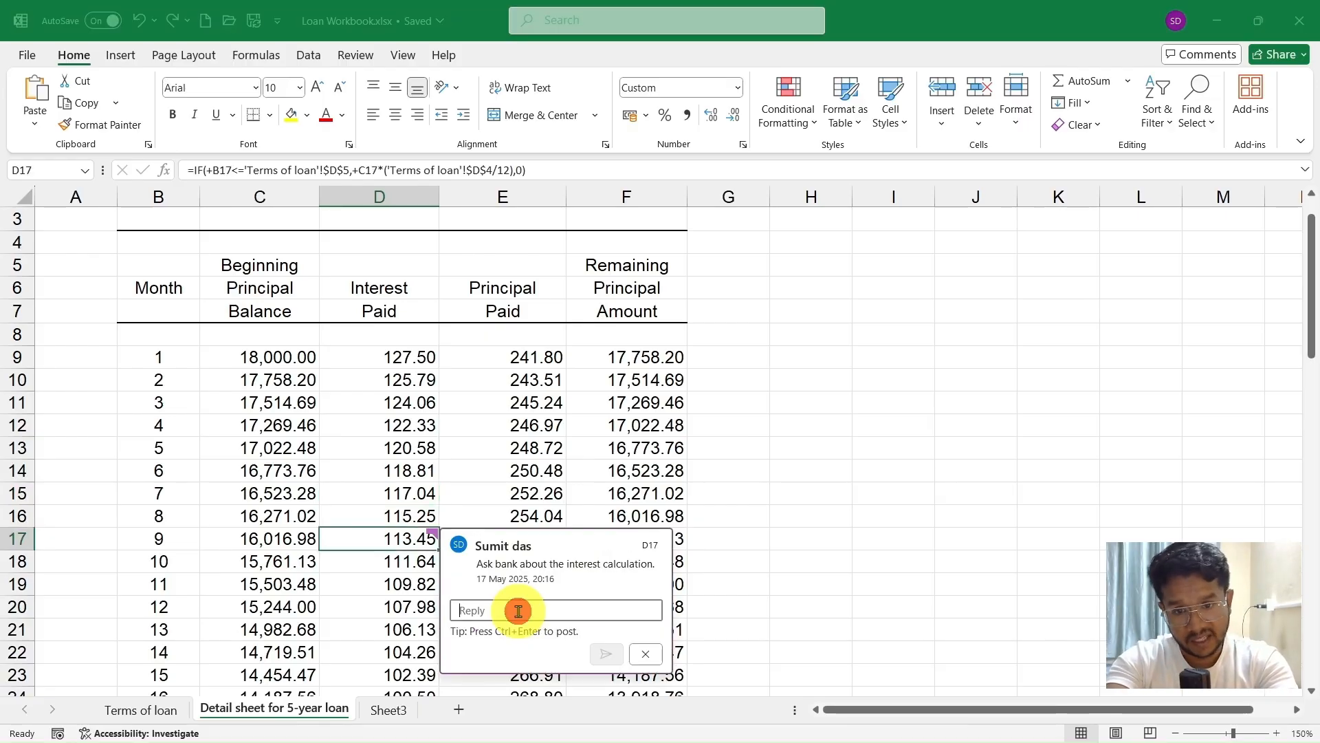
{"action": "left_click", "coordinate": [786, 522]}
{"action": "left_click", "coordinate": [392, 539]}
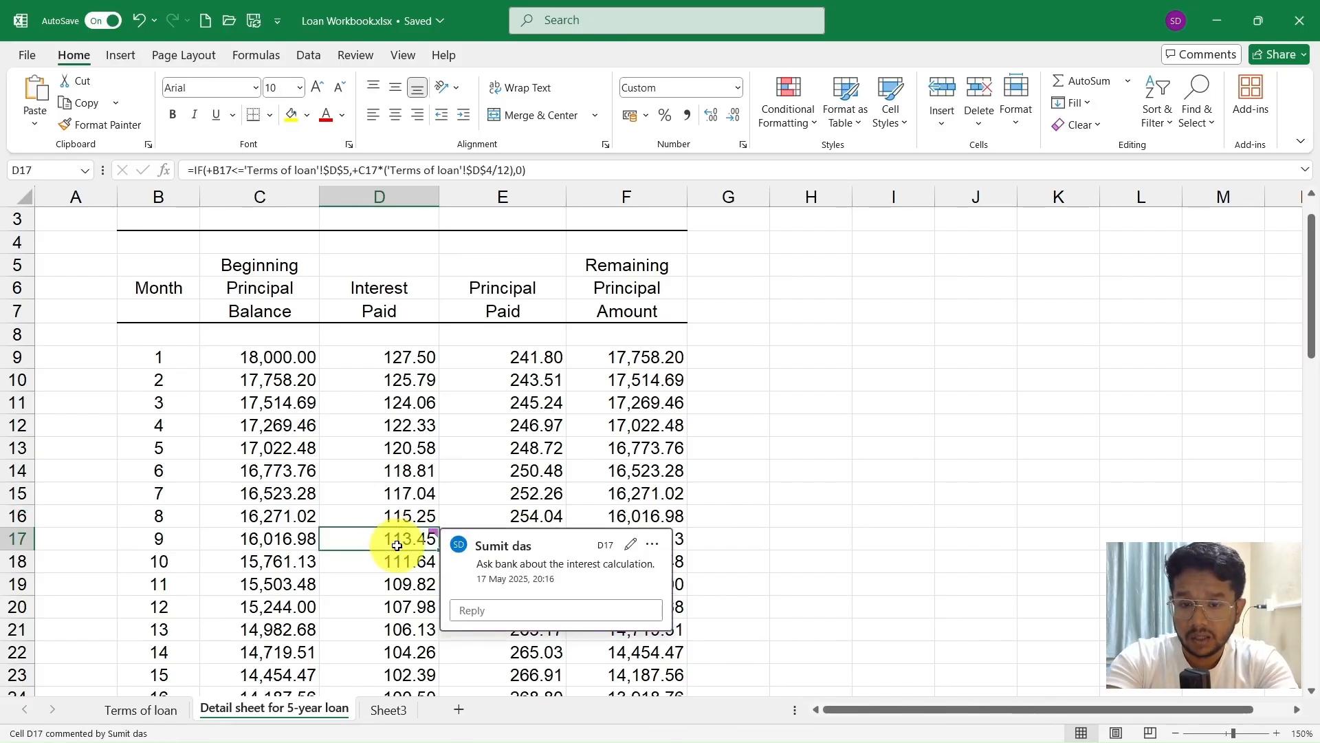
{"action": "left_click", "coordinate": [401, 556]}
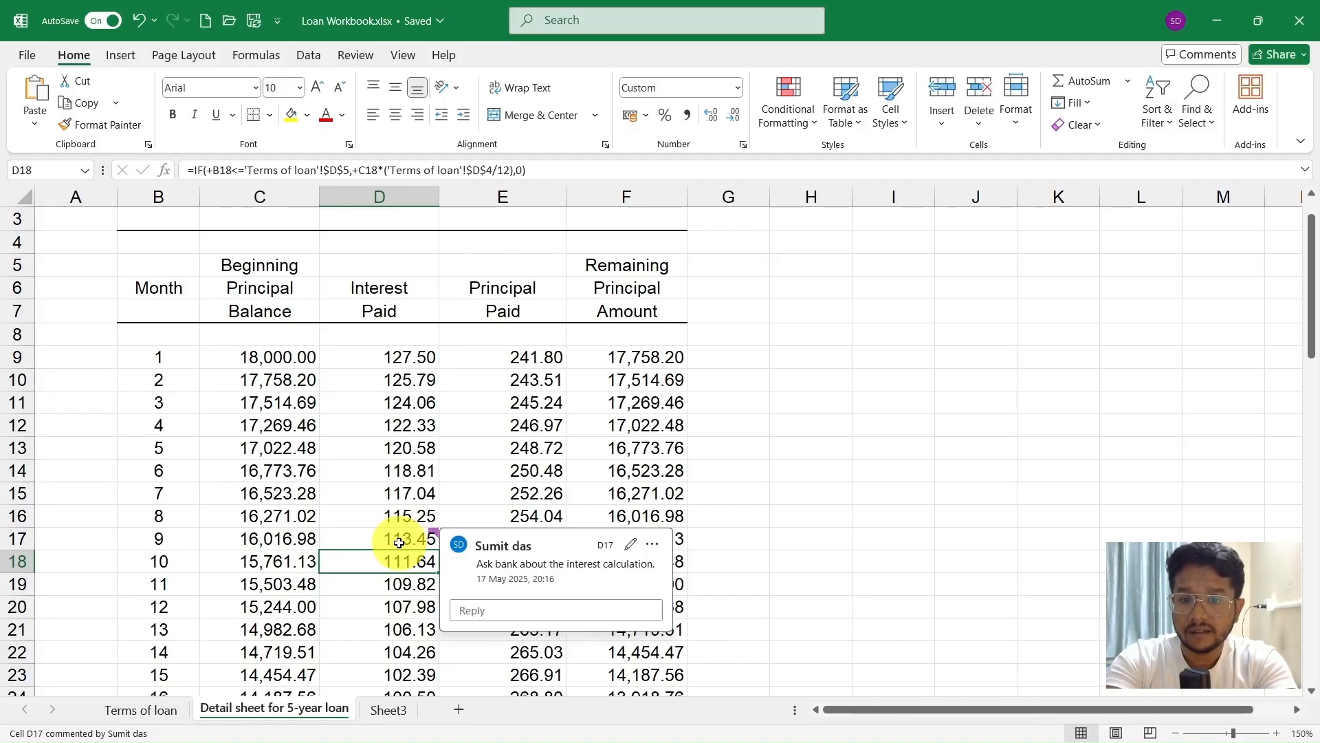
{"action": "left_click", "coordinate": [400, 541]}
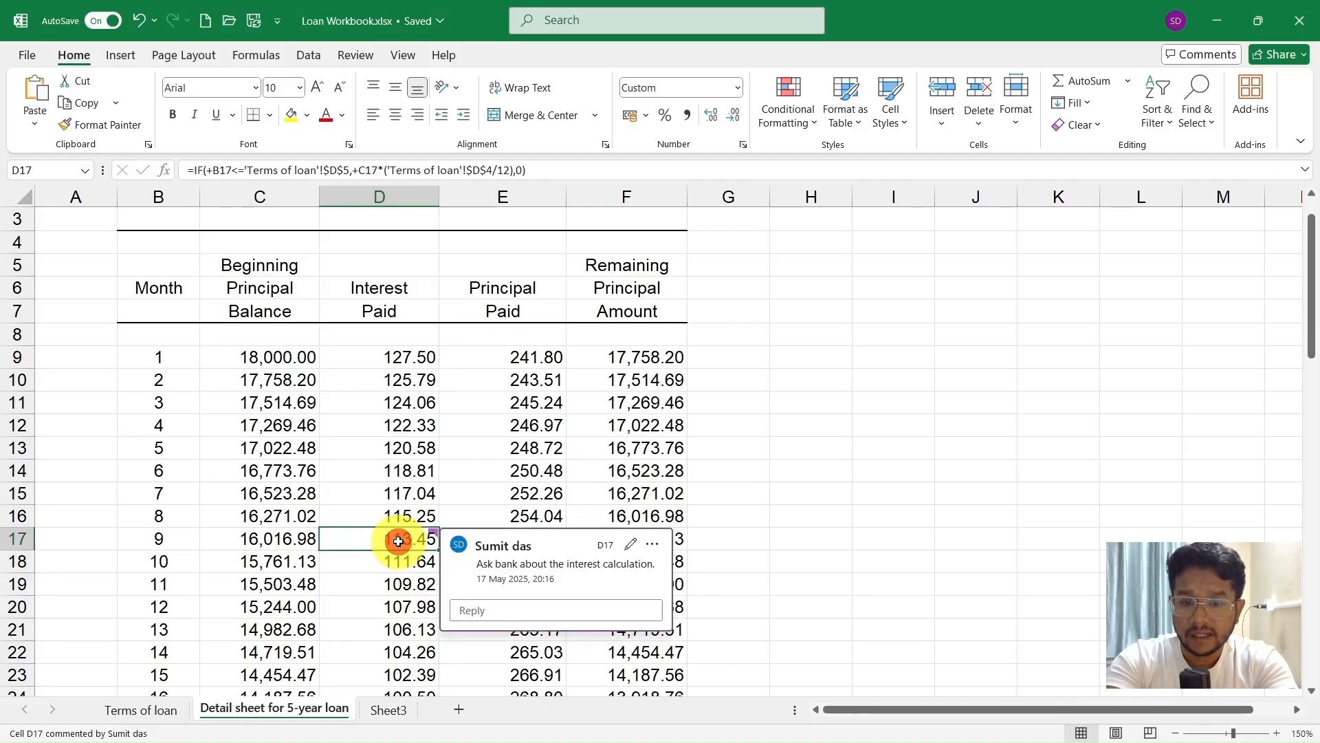
{"action": "left_click", "coordinate": [630, 544]}
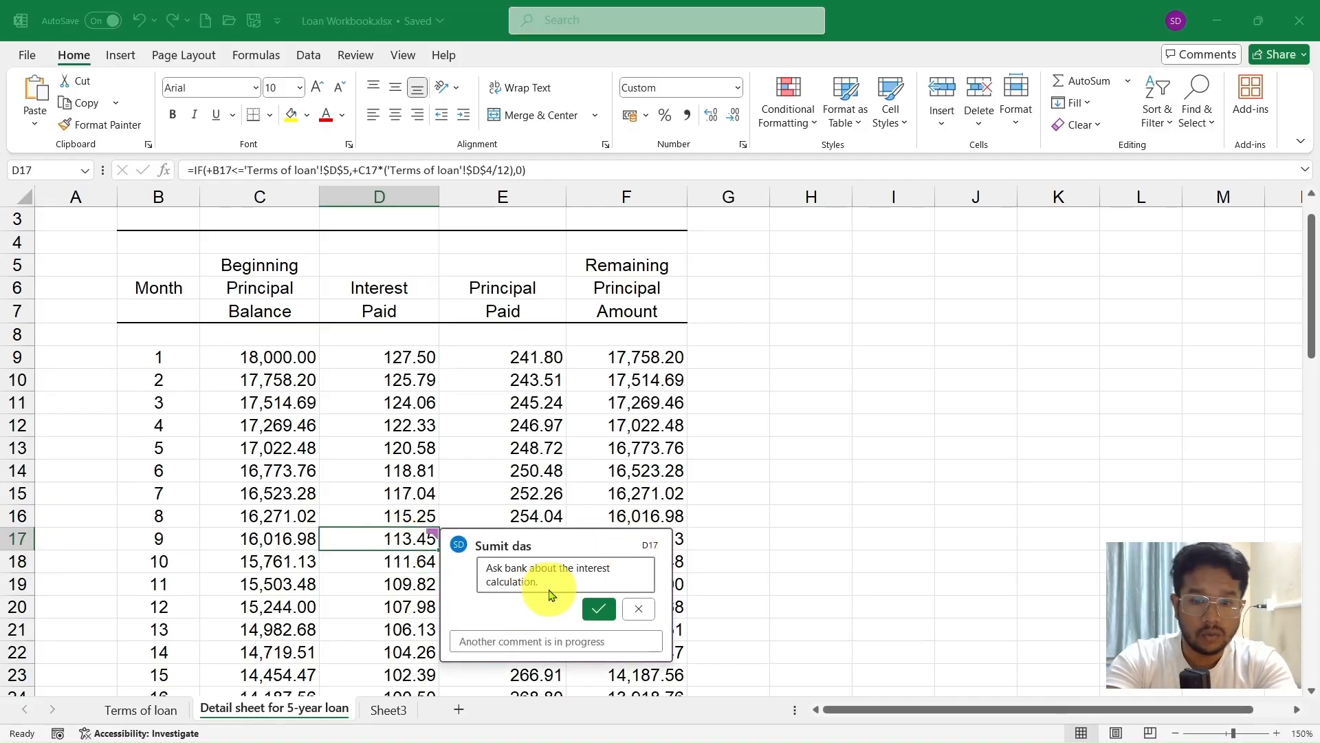
{"action": "left_click", "coordinate": [638, 608]}
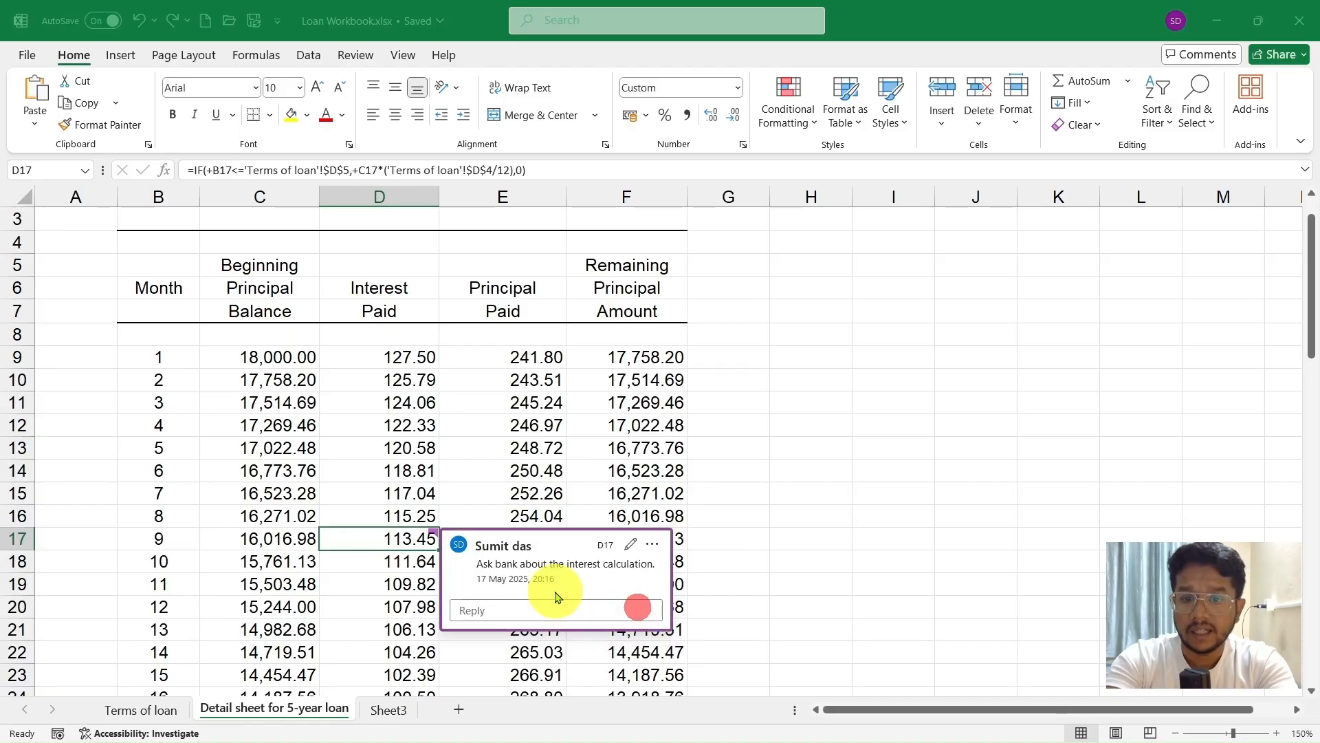
{"action": "right_click", "coordinate": [405, 537]}
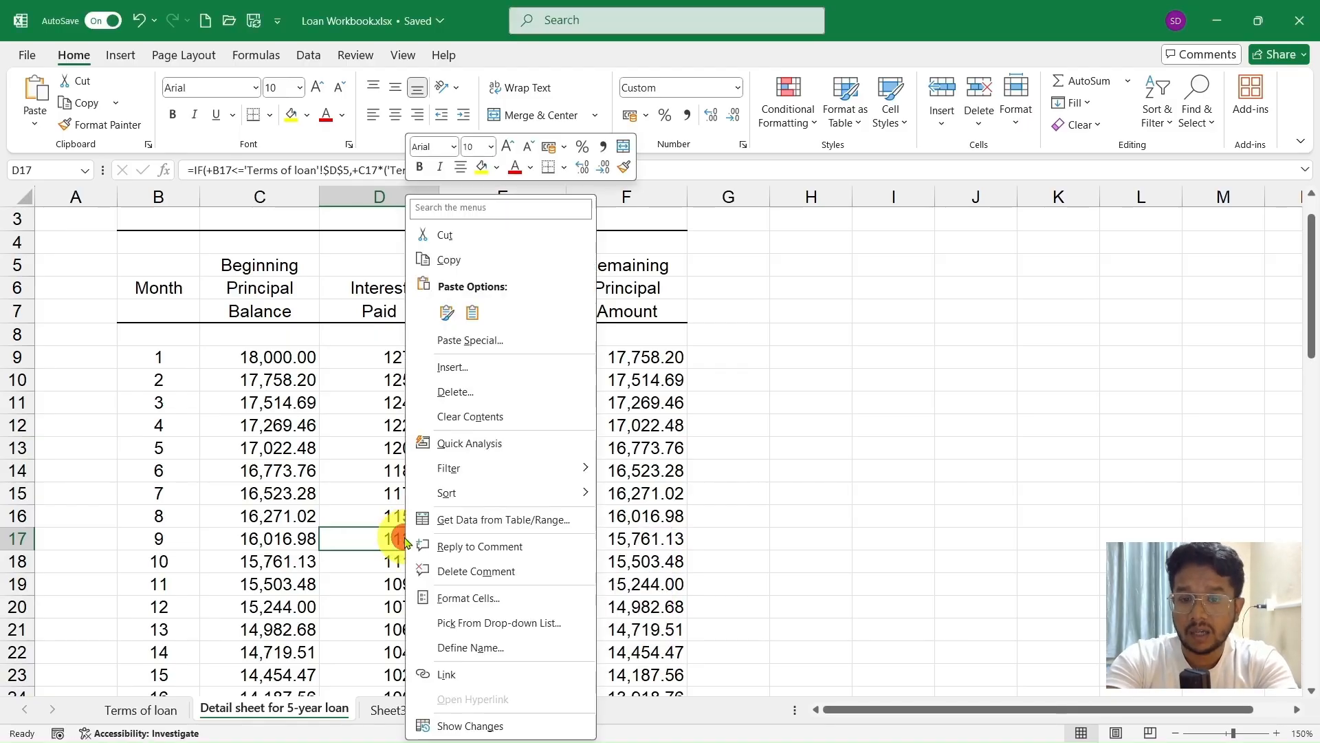
{"action": "left_click", "coordinate": [491, 570]}
{"action": "mouse_move", "coordinate": [436, 534]}
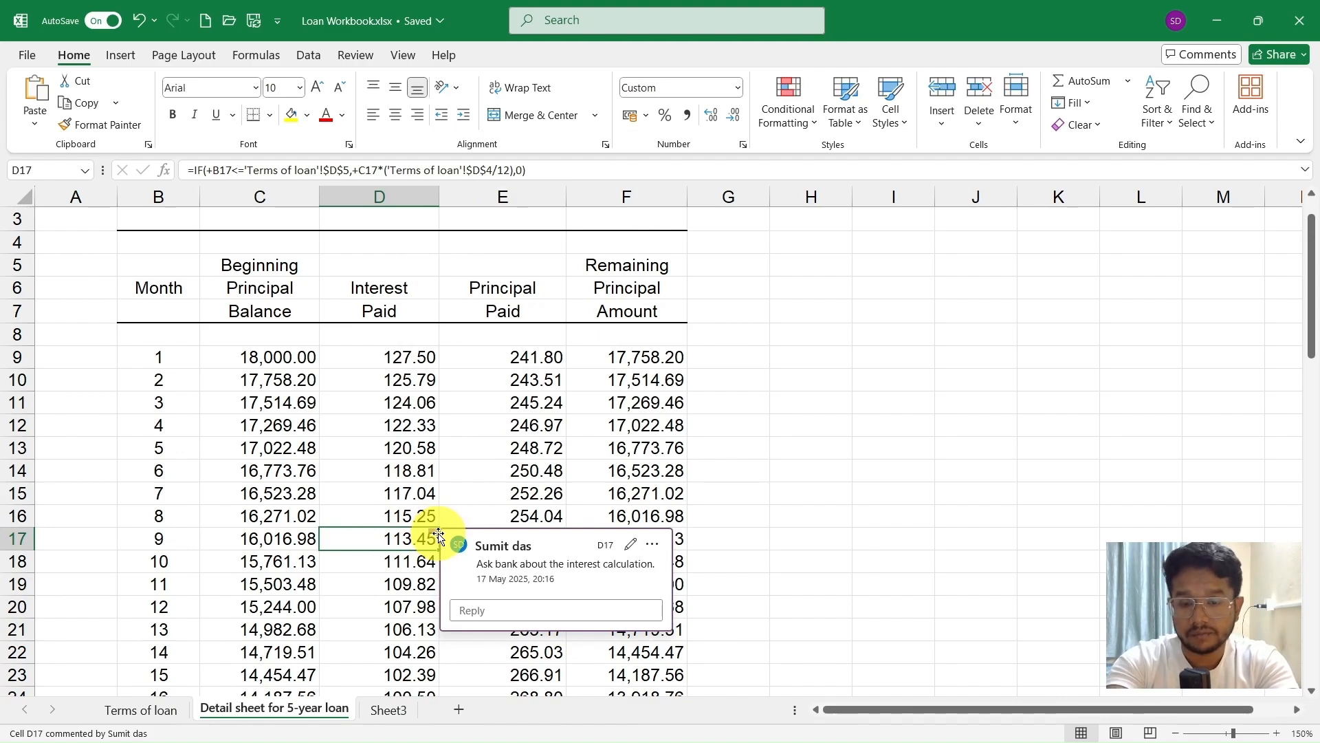
Add the comment "Look after this" to the month 3 Interest Paid cell, D11, and post it.
{"action": "left_click", "coordinate": [355, 62]}
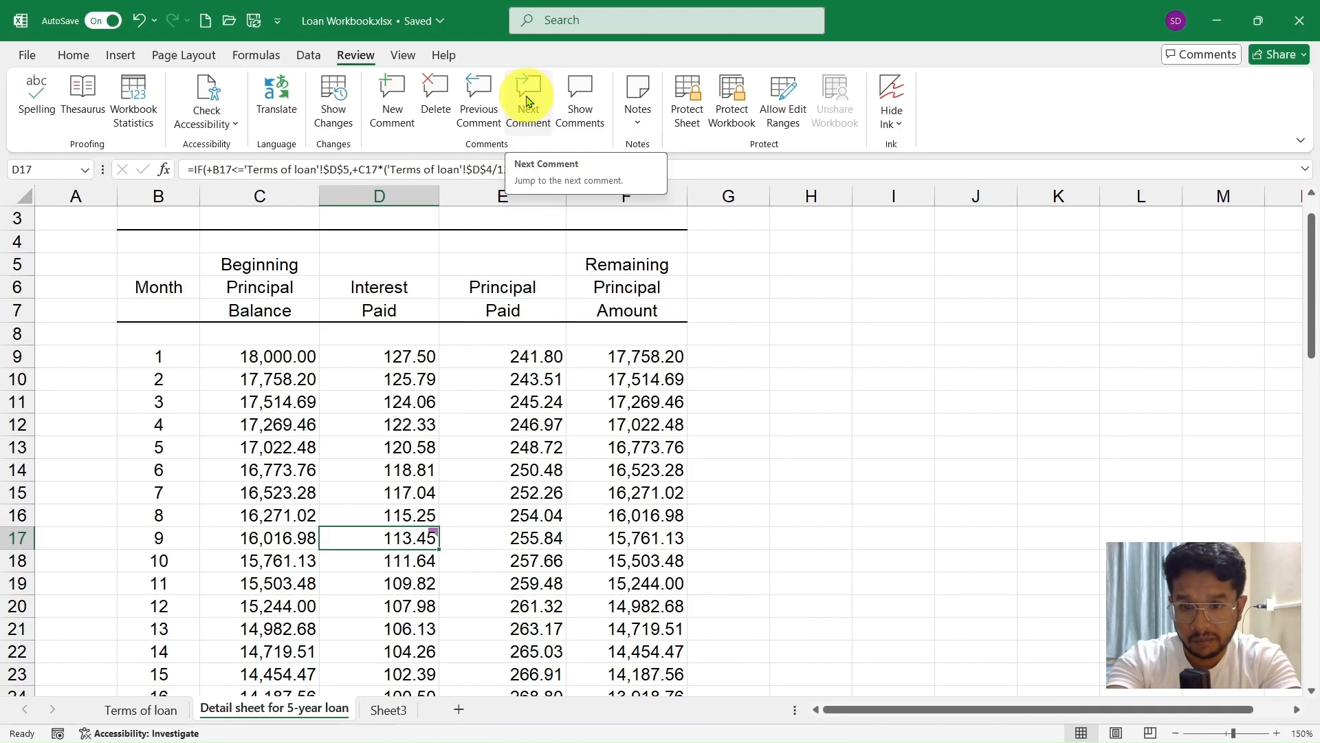
{"action": "left_click", "coordinate": [391, 399]}
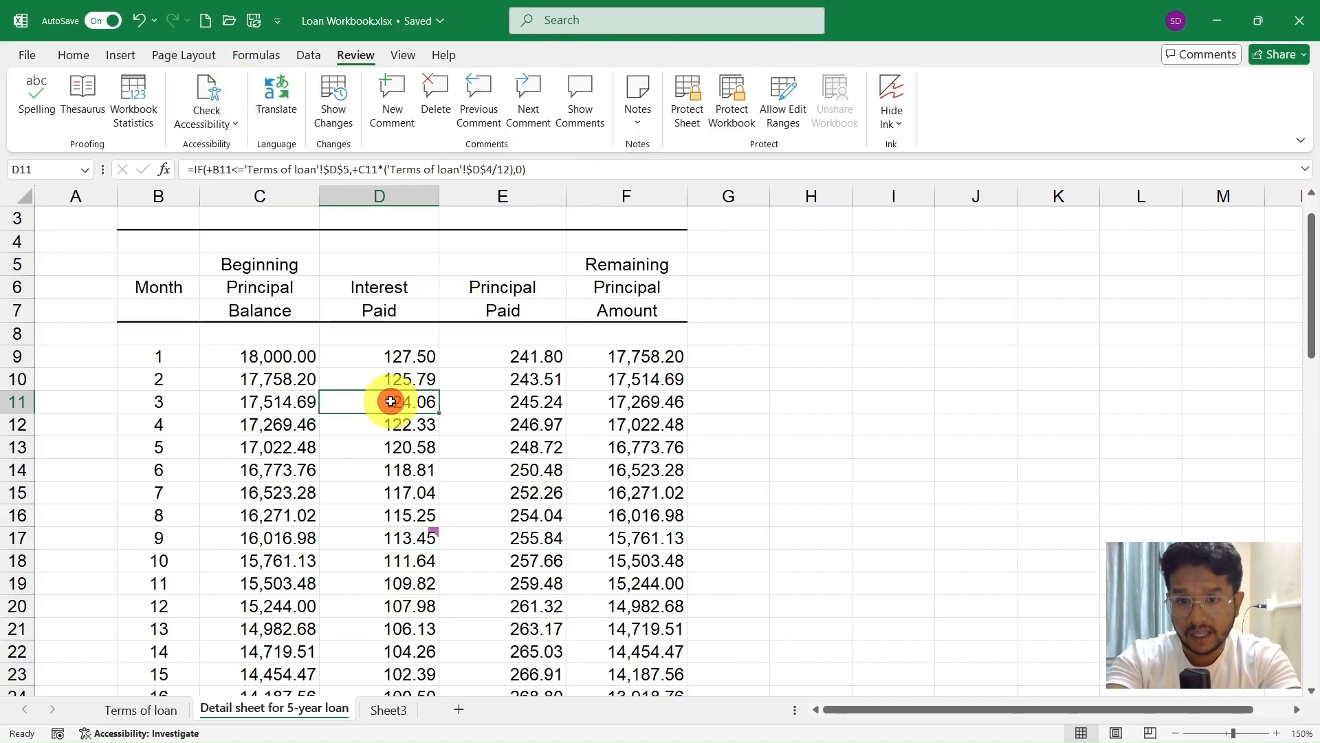
{"action": "left_click", "coordinate": [390, 115]}
{"action": "type", "text": "Look as"}
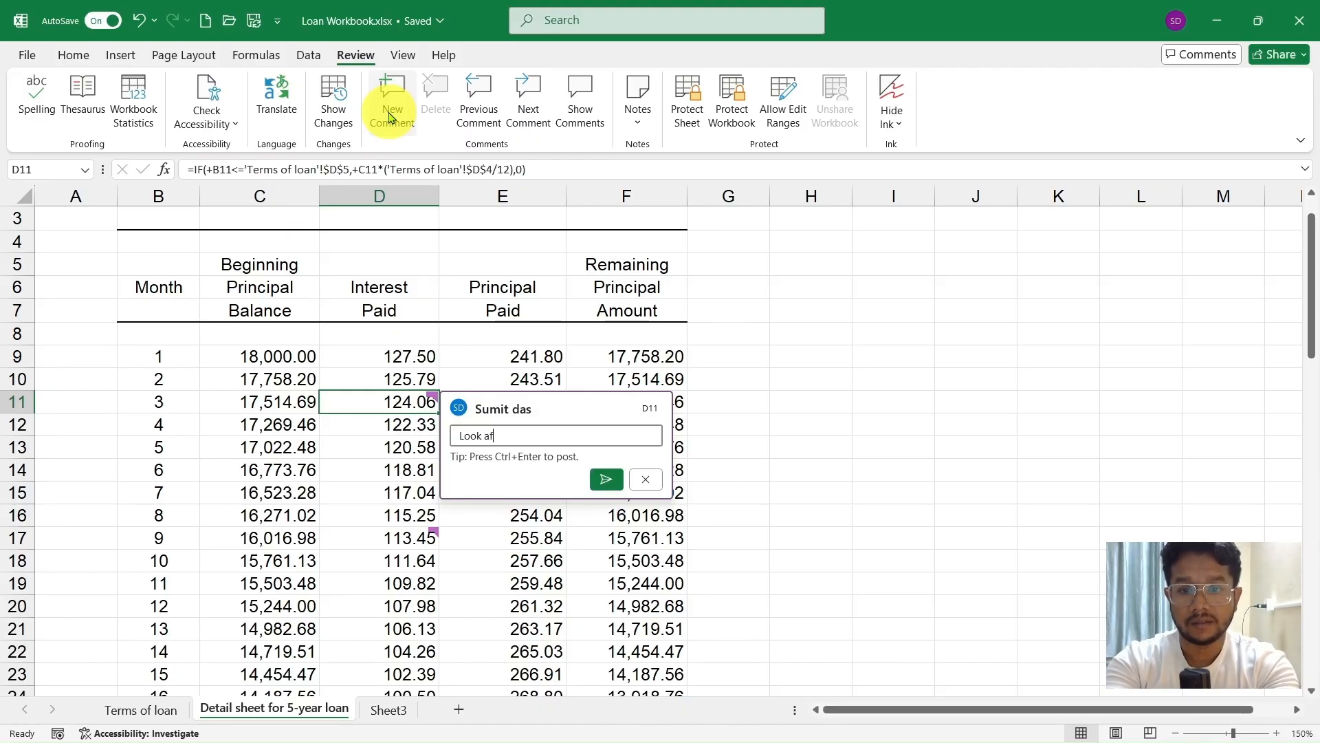
{"action": "type", "text": "ter this"}
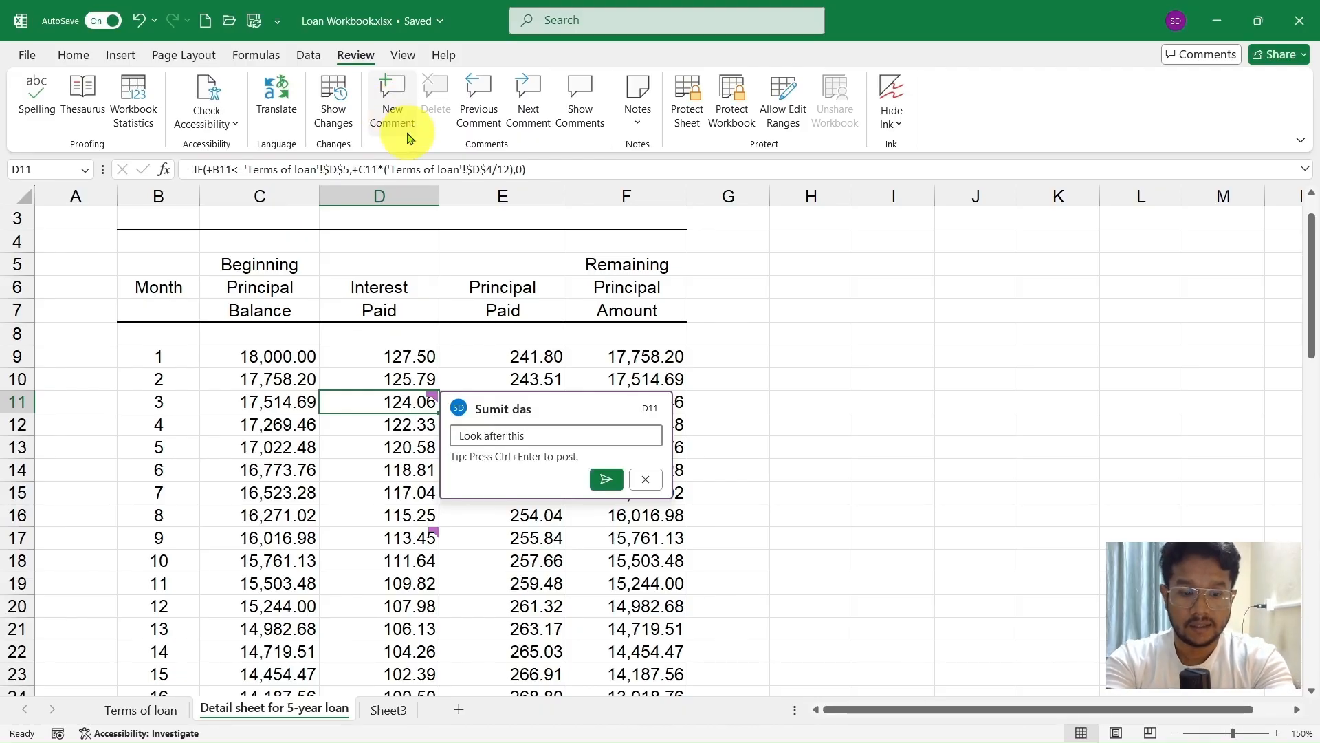
{"action": "key", "text": "ctrl+Return"}
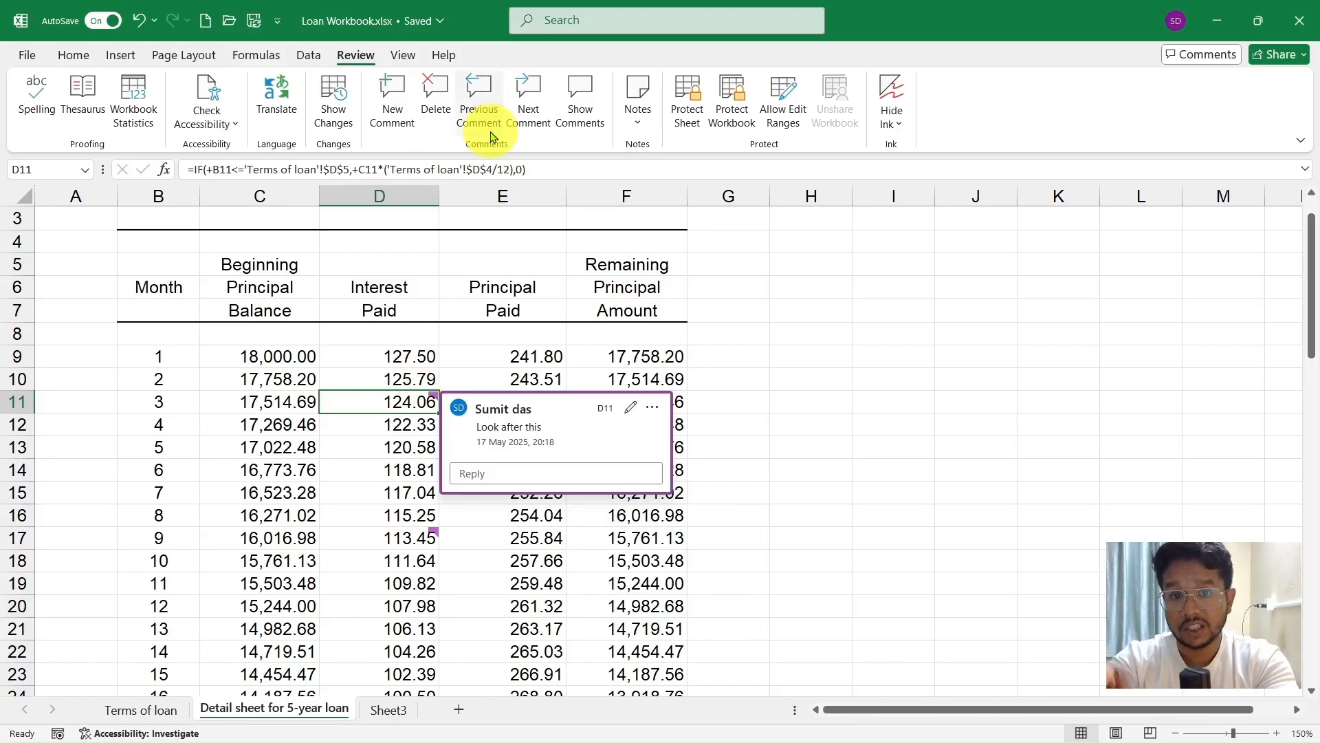
Jump to the next comment in the sheet and return to the previous one.
{"action": "left_click", "coordinate": [520, 111]}
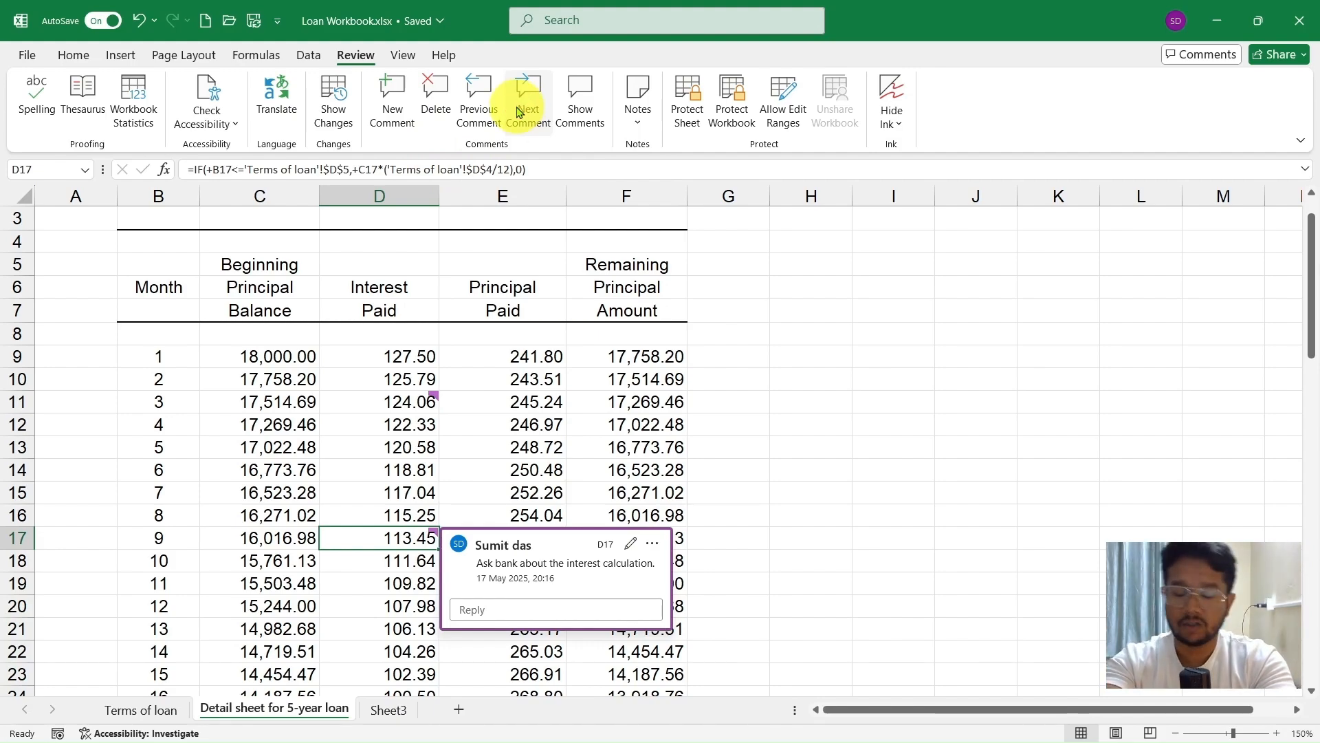
{"action": "left_click", "coordinate": [491, 107]}
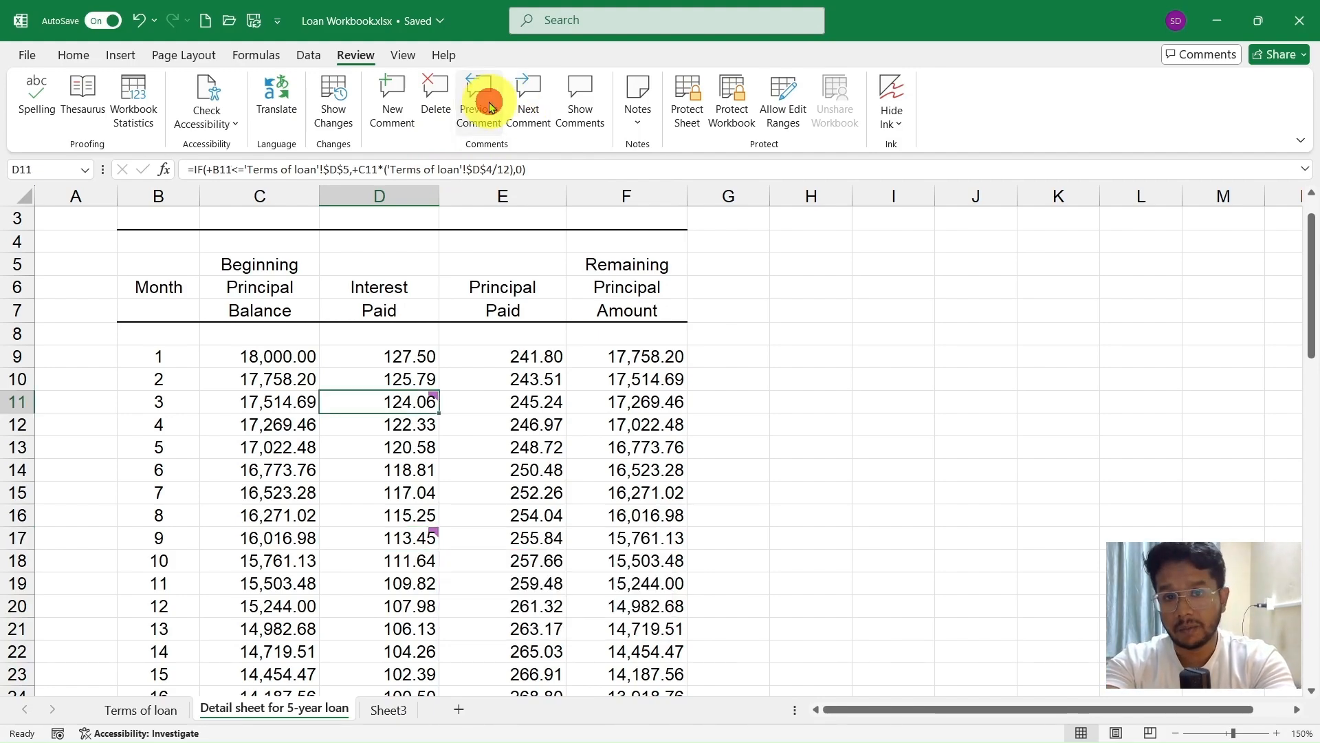
{"action": "left_click", "coordinate": [713, 332]}
Preview both printed pages of the loan detail sheet, and return to the worksheet without printing.
{"action": "key", "text": "ctrl+p"}
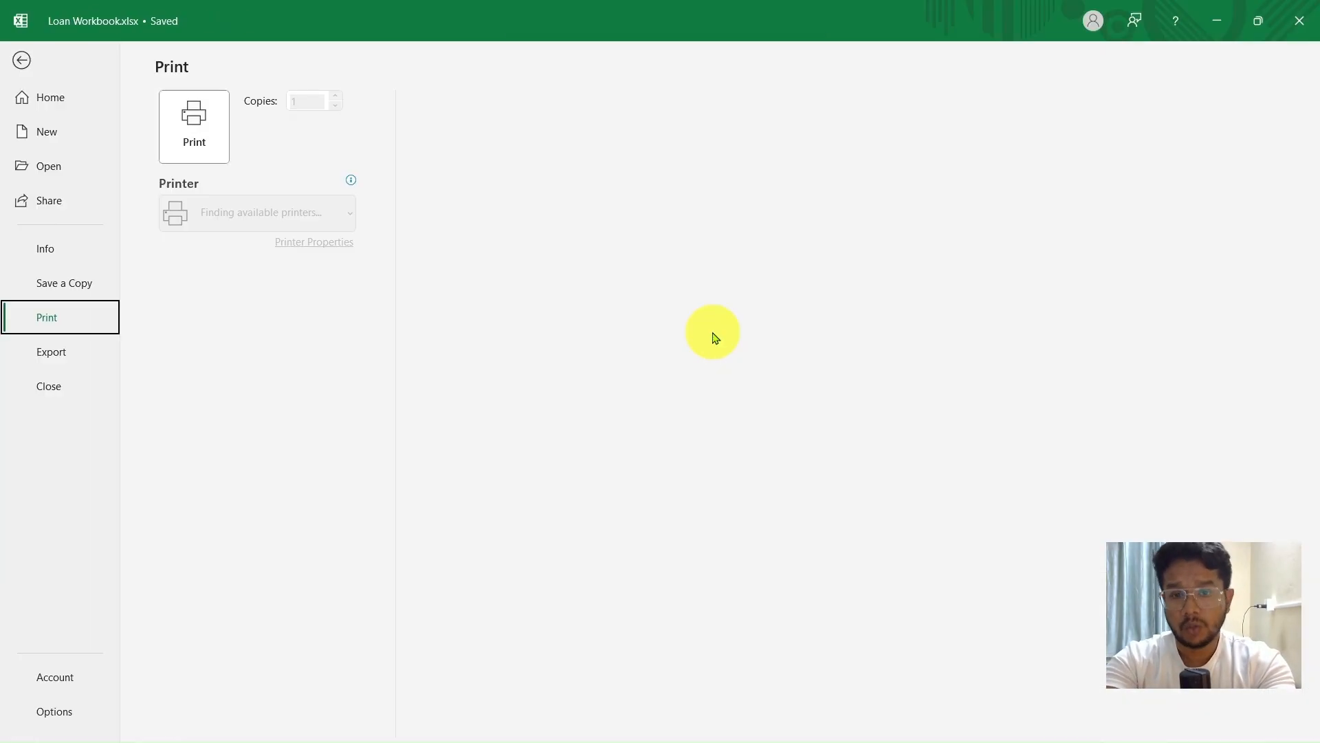
{"action": "scroll", "coordinate": [775, 257], "scroll_direction": "down", "scroll_amount": 2}
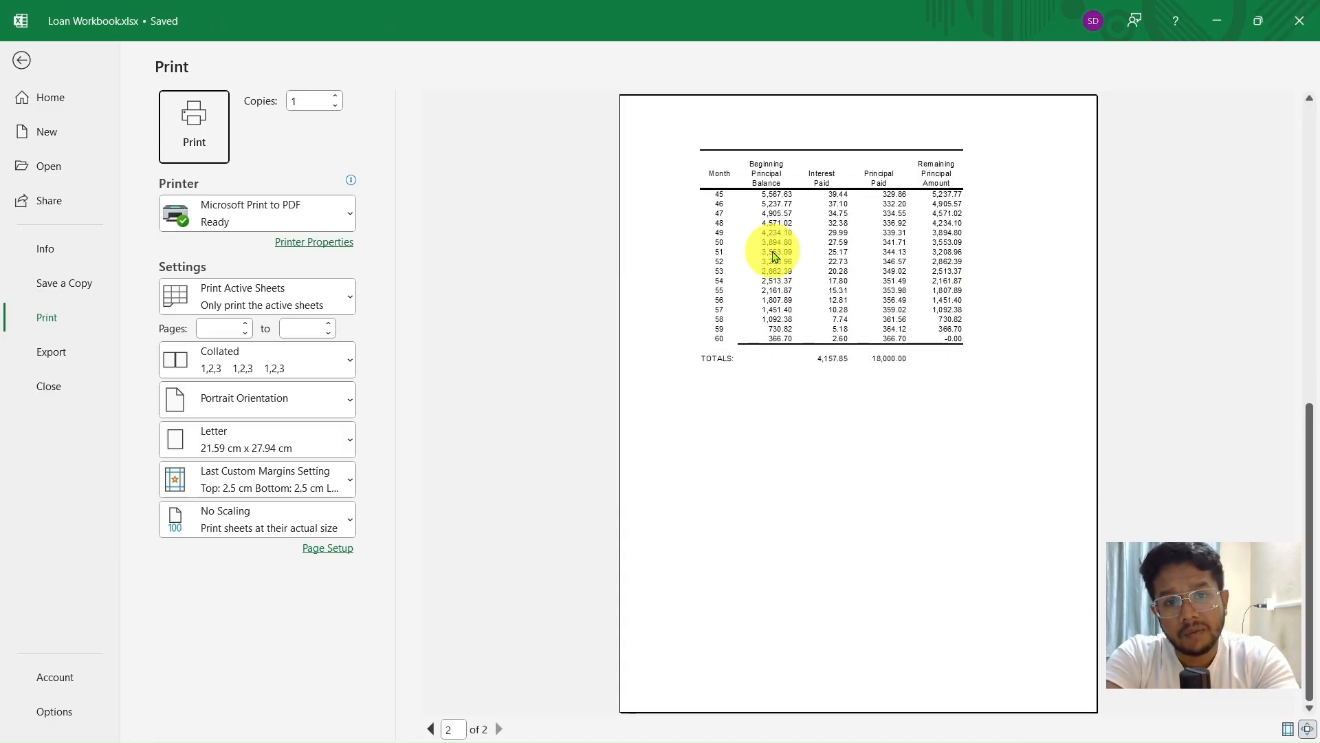
{"action": "scroll", "coordinate": [775, 257], "scroll_direction": "up", "scroll_amount": 2}
{"action": "key", "text": "Escape"}
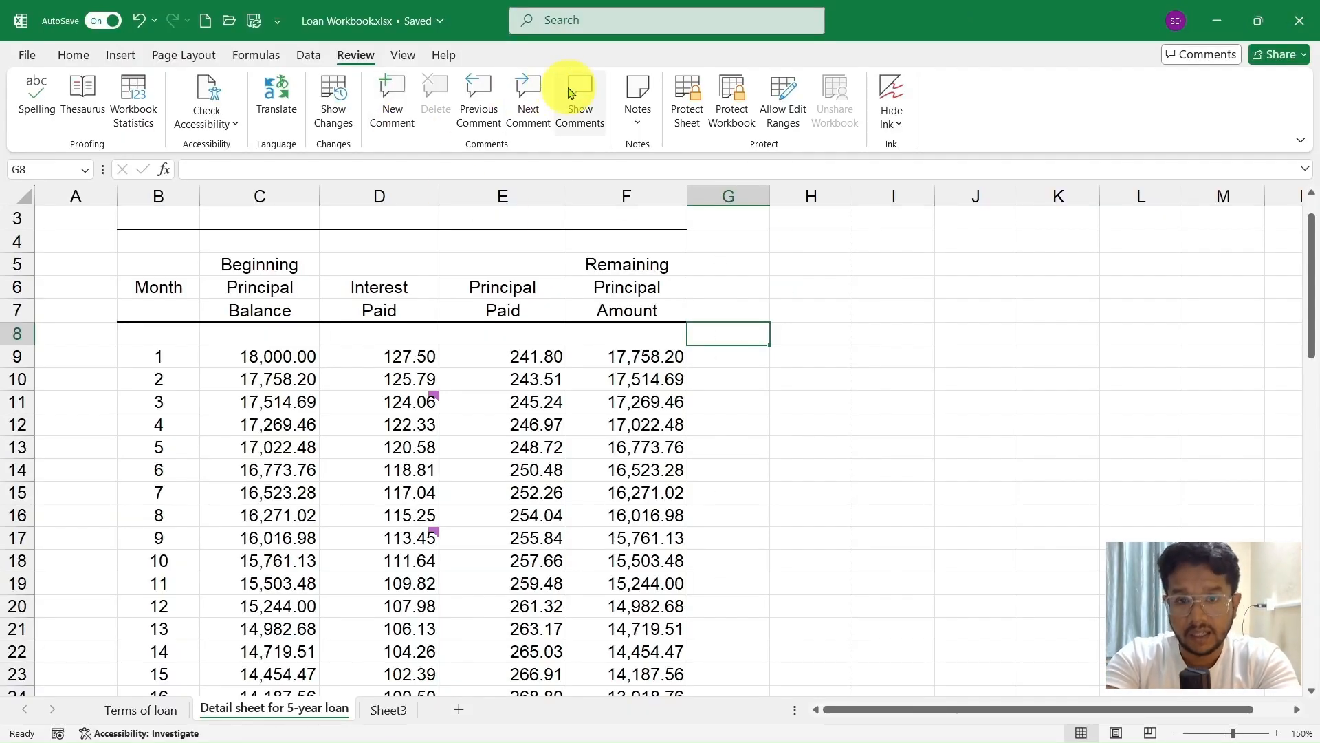
Show the list of all comments in the worksheet.
{"action": "left_click", "coordinate": [590, 98]}
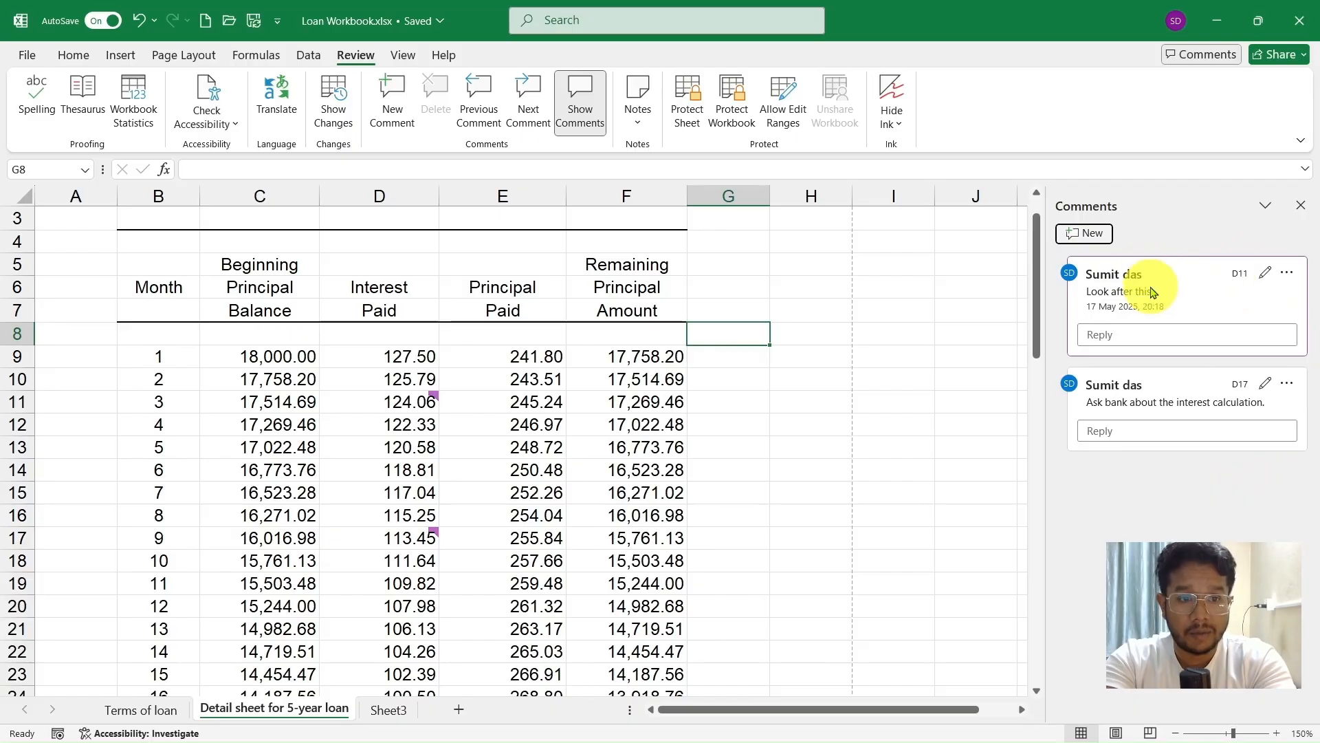
Close the comments list and set the sheet's comments and notes to print at the end of the sheet.
{"action": "left_click", "coordinate": [1300, 205]}
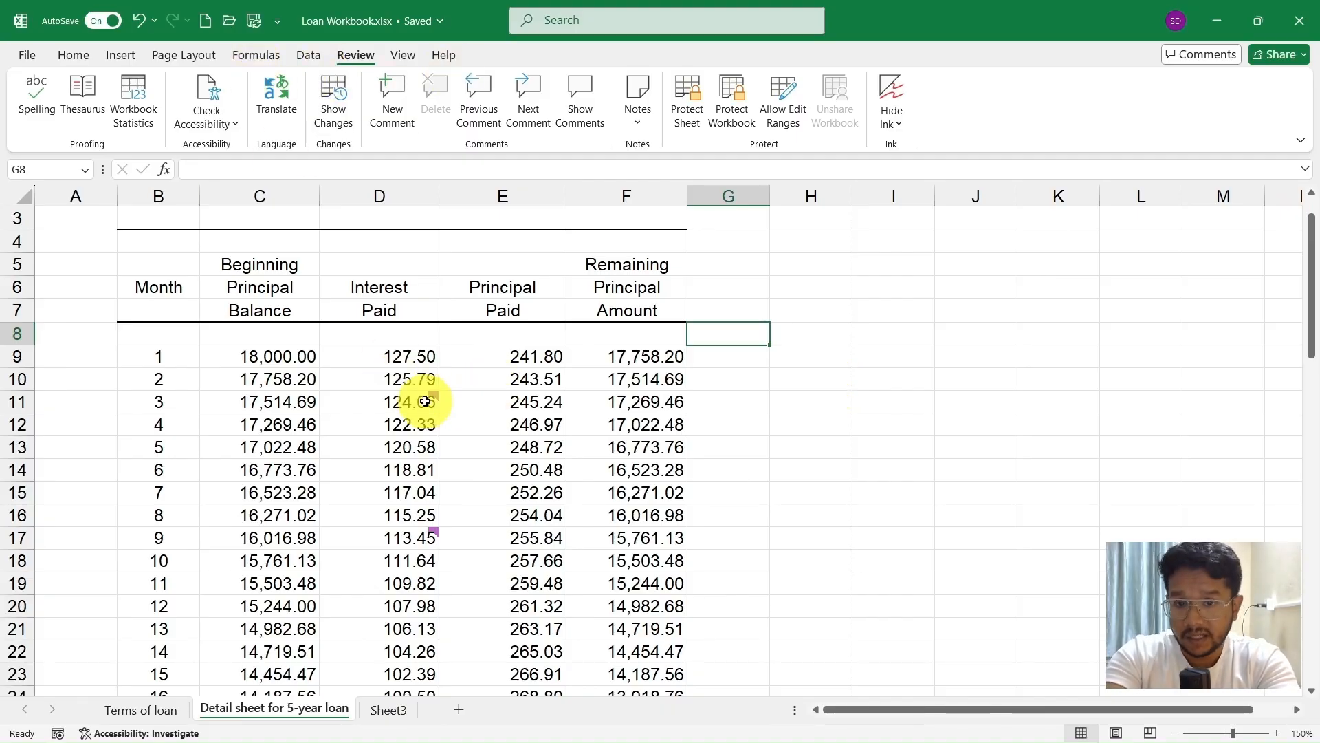
{"action": "mouse_move", "coordinate": [423, 401]}
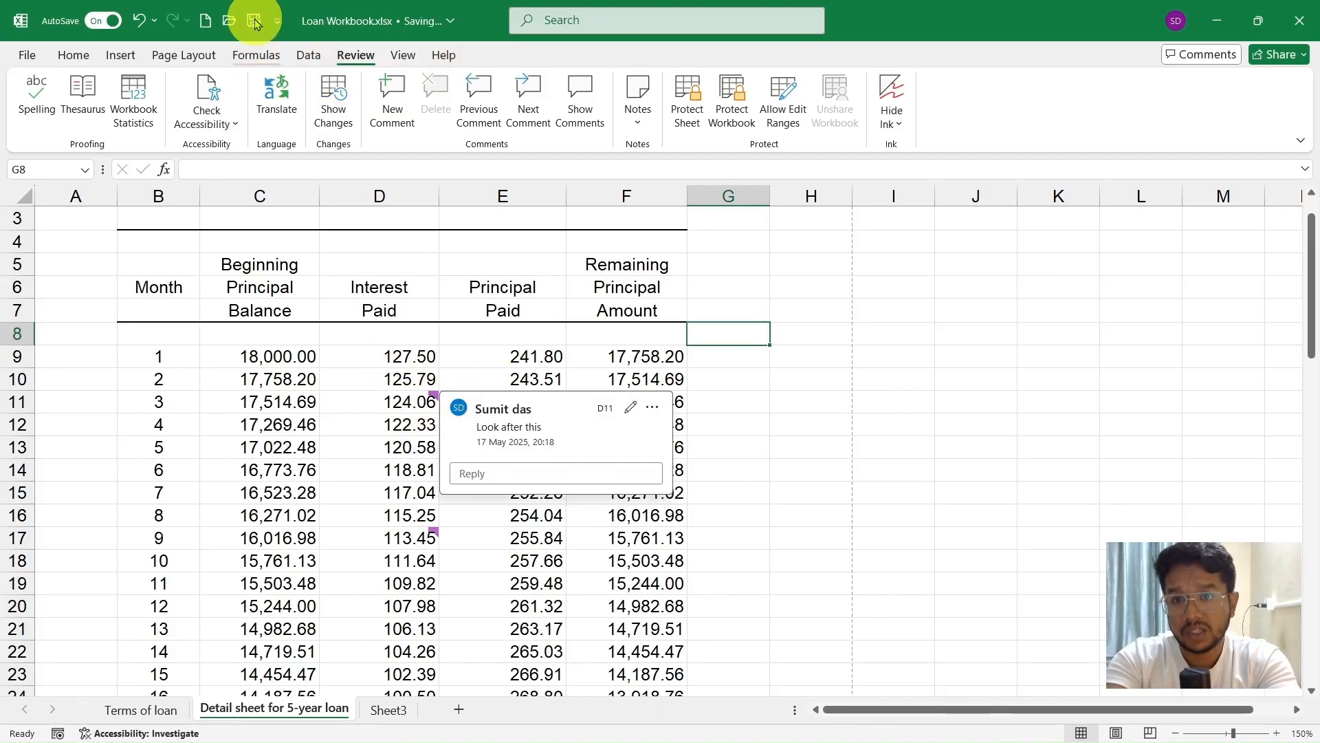
{"action": "left_click", "coordinate": [209, 59]}
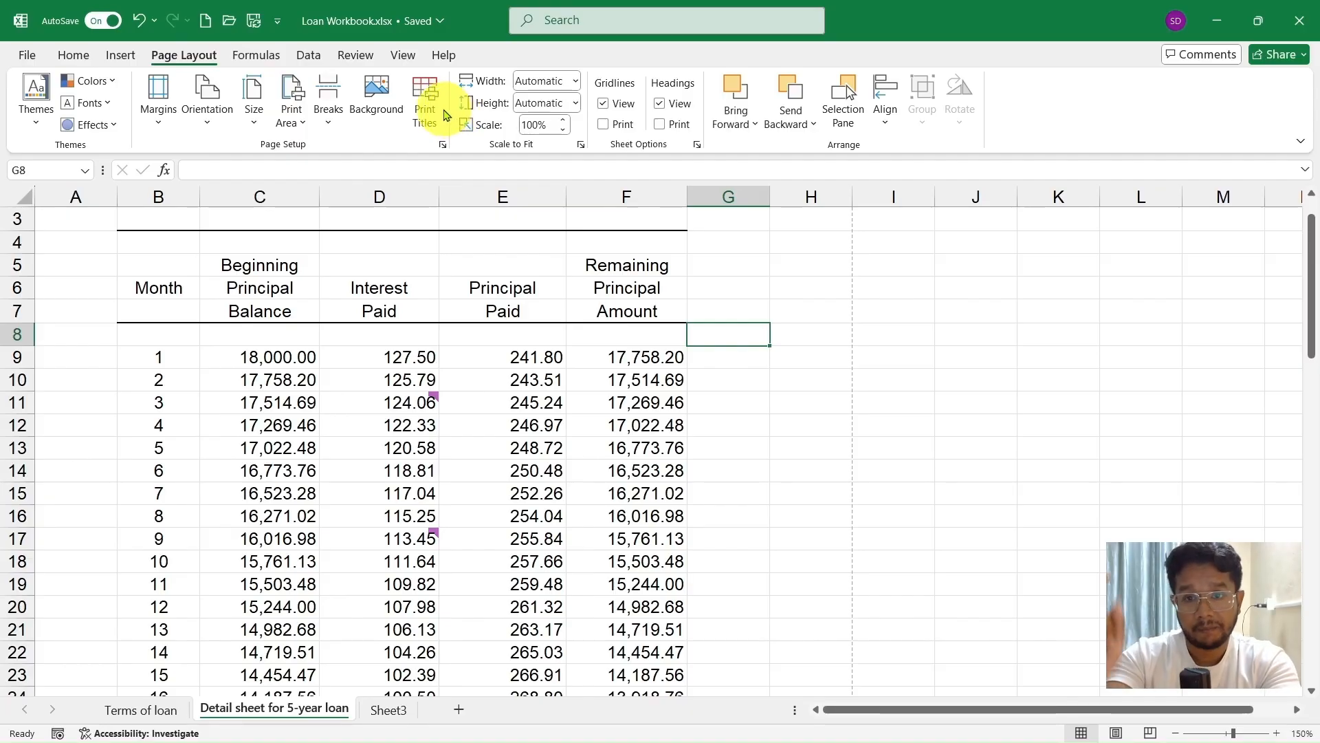
{"action": "left_click", "coordinate": [443, 146]}
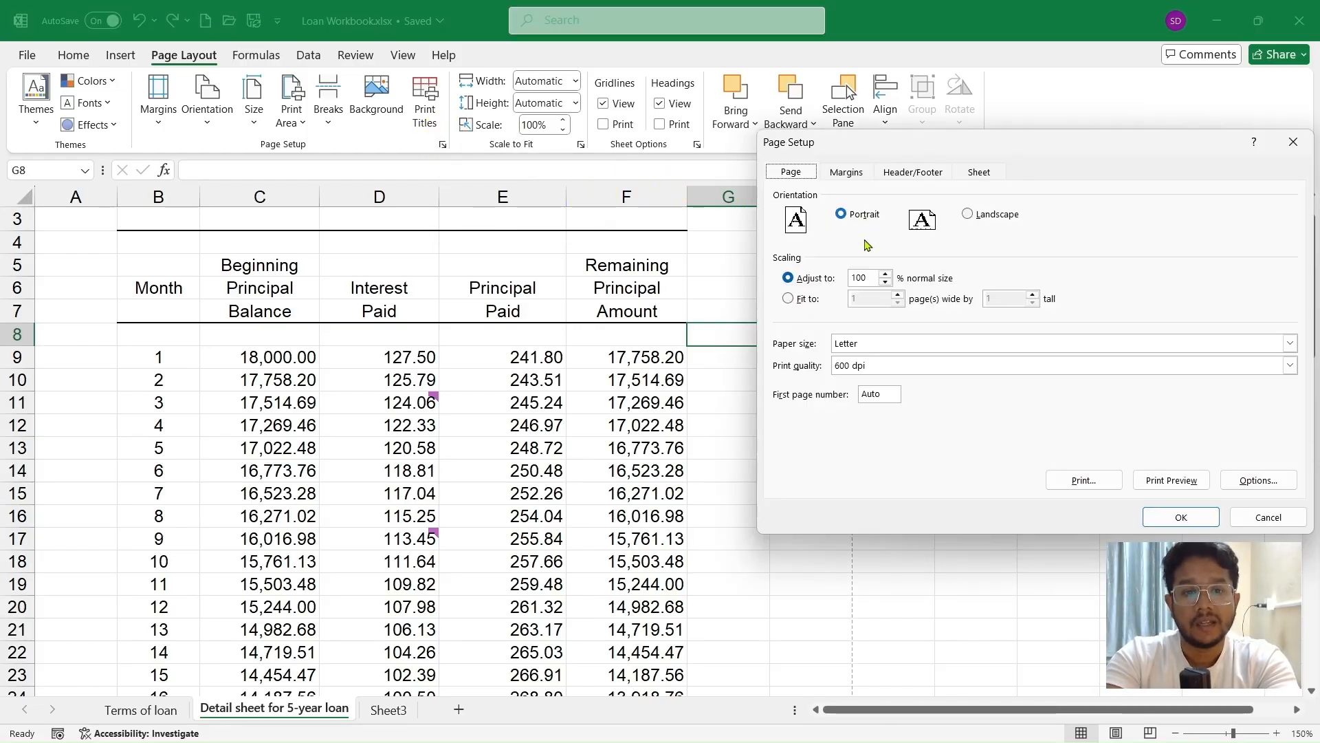
{"action": "left_click", "coordinate": [979, 172]}
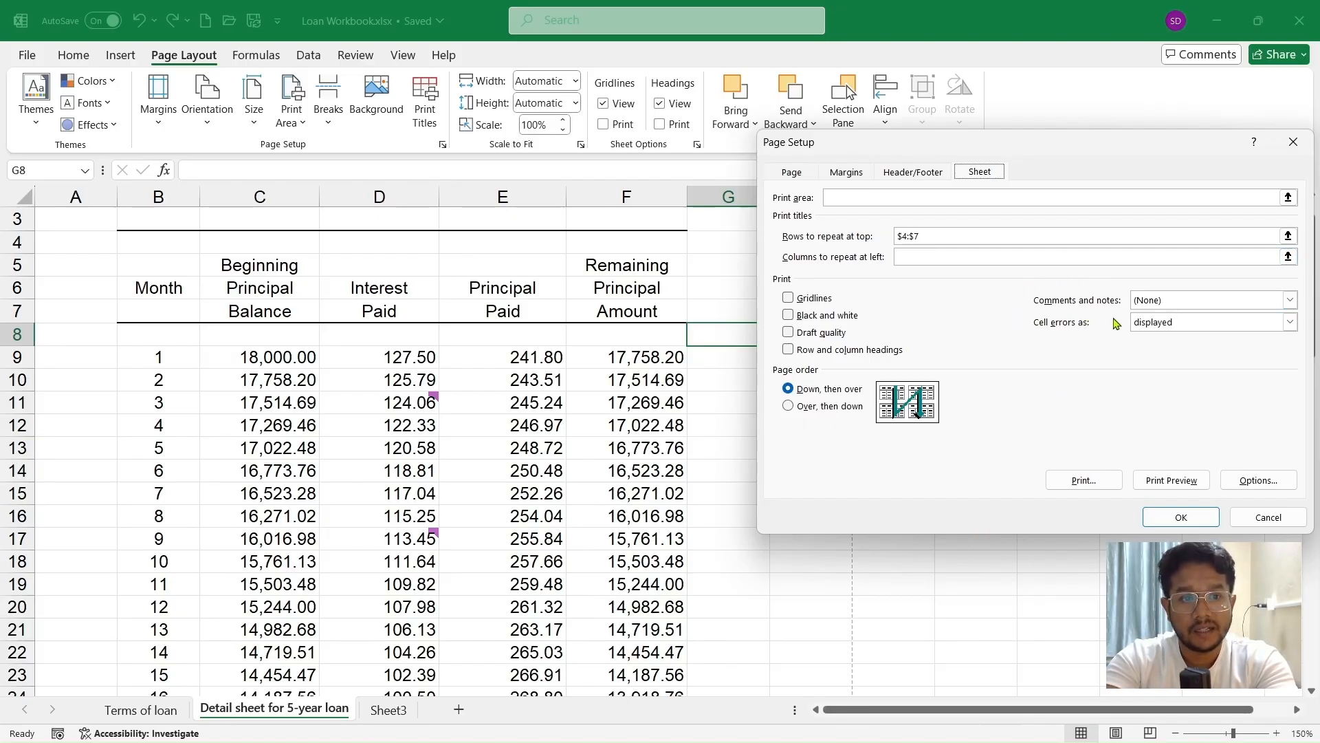
{"action": "left_click", "coordinate": [1180, 300]}
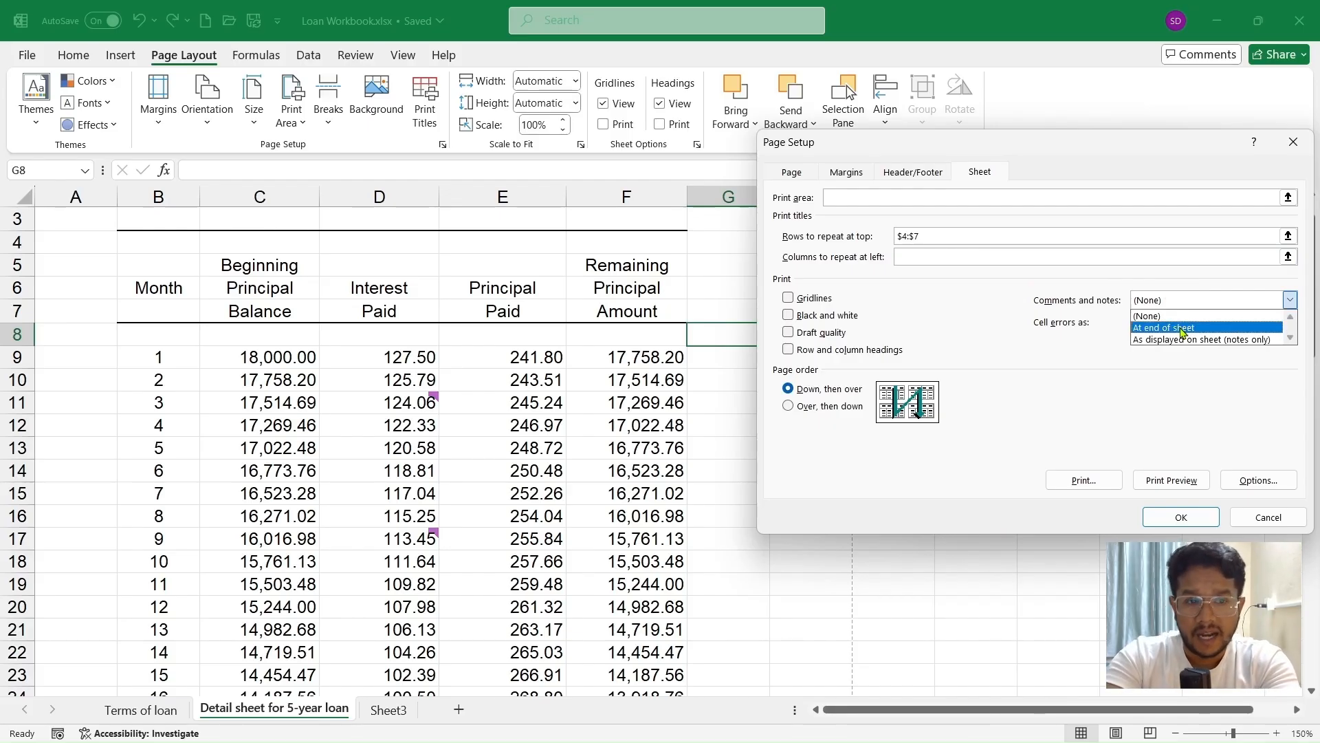
{"action": "left_click", "coordinate": [1182, 330]}
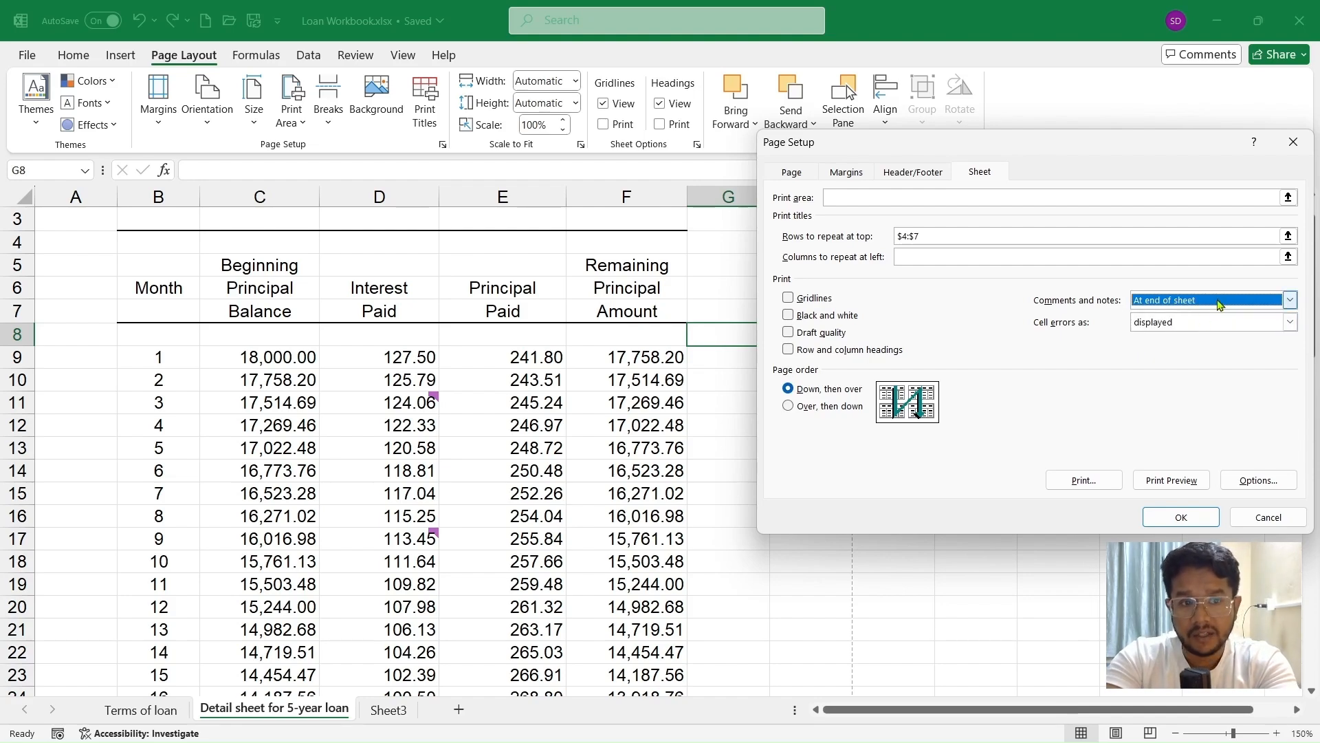
{"action": "left_click", "coordinate": [1219, 305]}
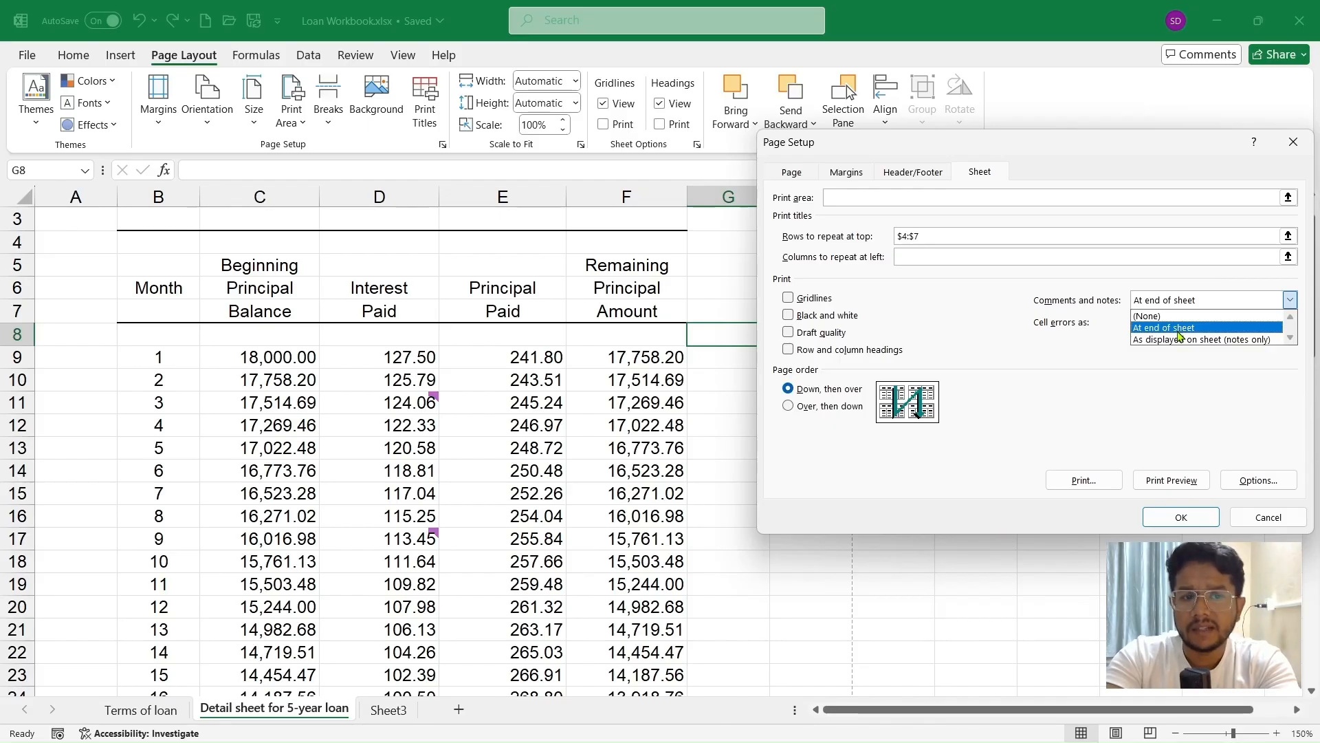
{"action": "left_click", "coordinate": [1180, 328]}
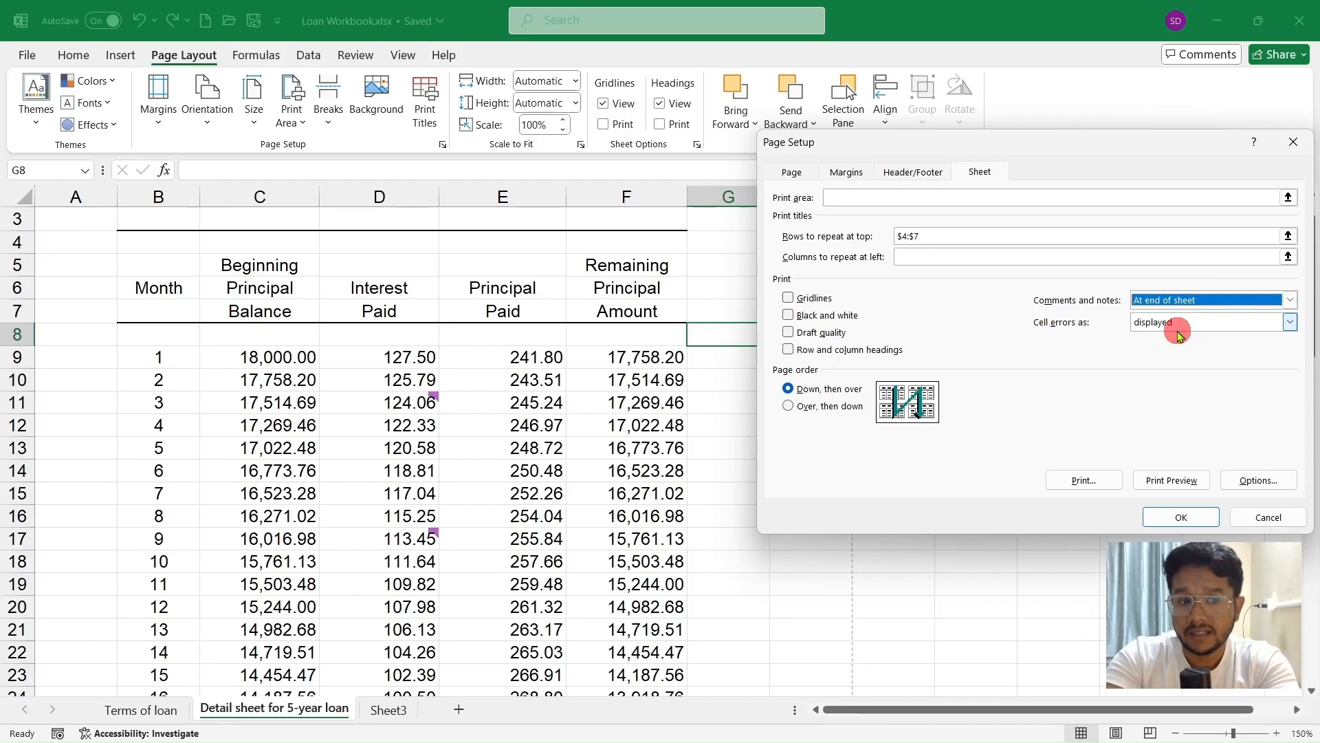
Preview the printout through to the last page with the comments, and return to the worksheet without printing.
{"action": "left_click", "coordinate": [1169, 478]}
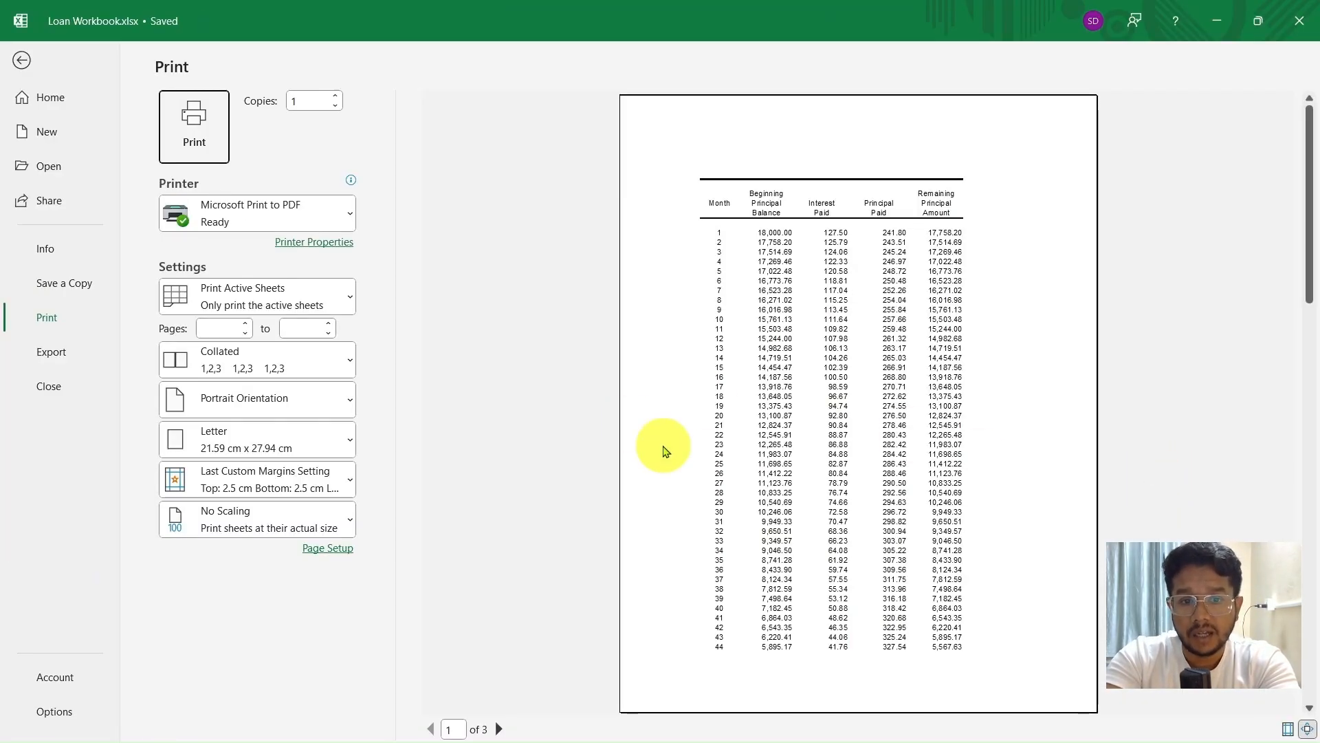
{"action": "scroll", "coordinate": [739, 438], "scroll_direction": "down", "scroll_amount": 2}
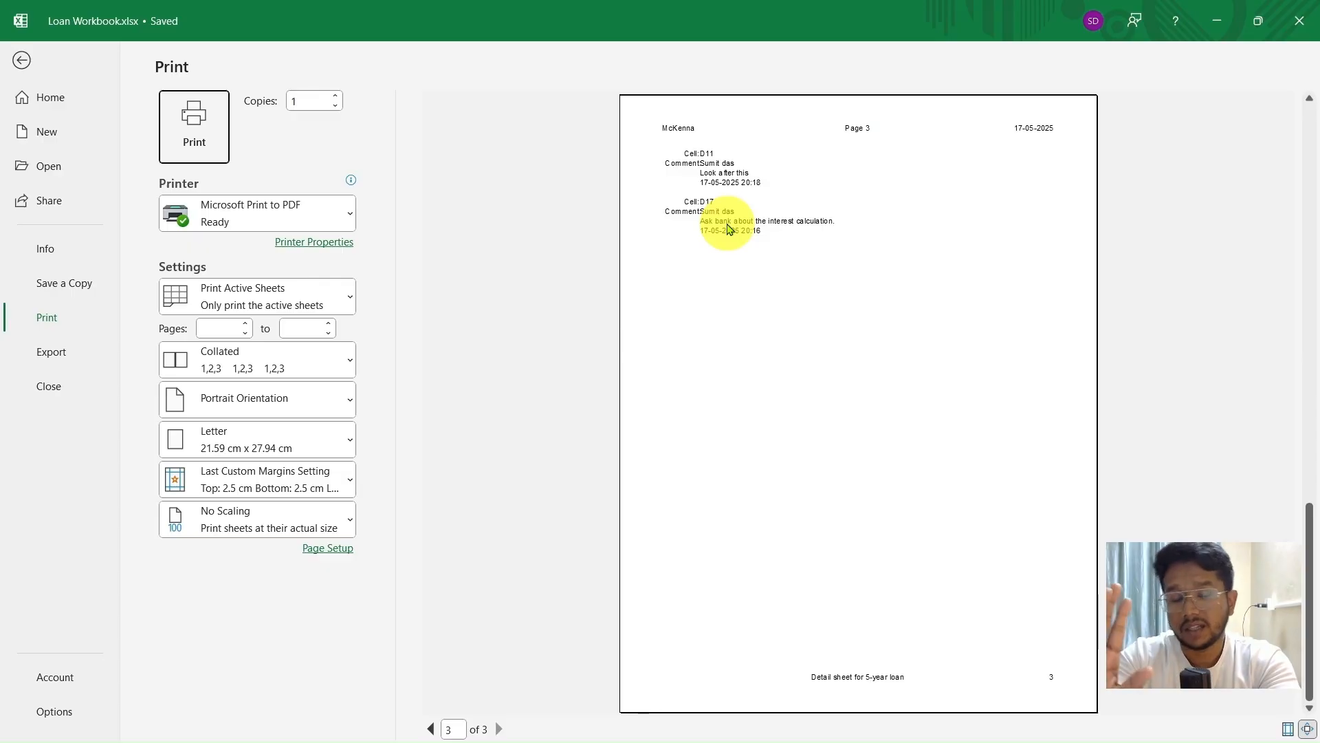
{"action": "key", "text": "Escape"}
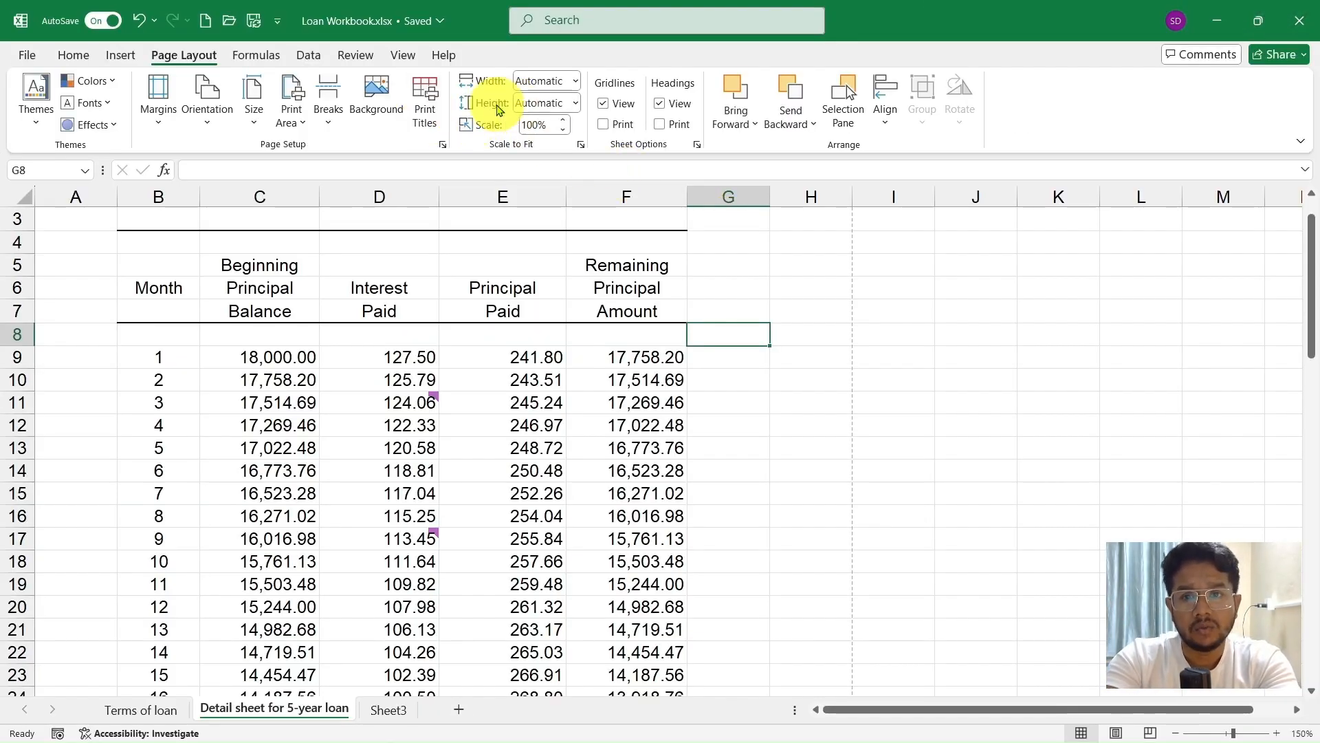
Set the sheet's comments and notes to print "As displayed on sheet (notes only)" and apply the page setup.
{"action": "left_click", "coordinate": [444, 144]}
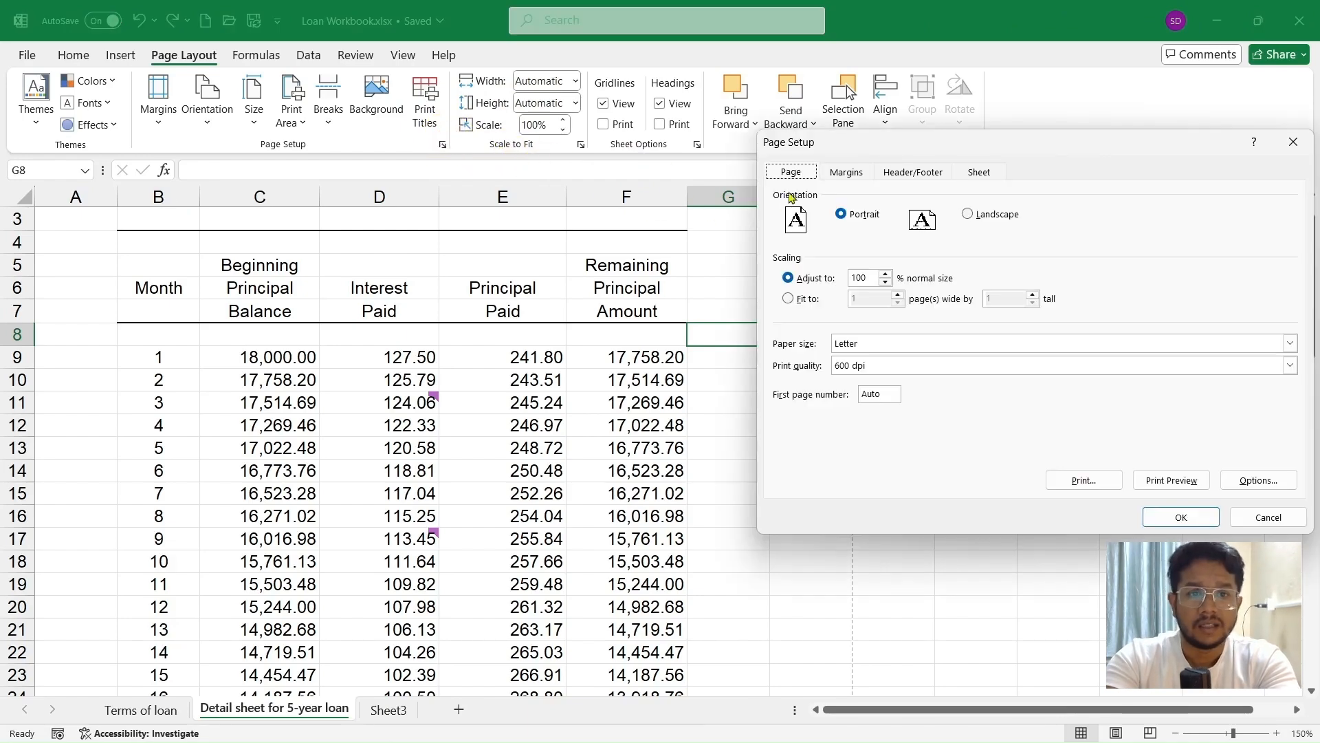
{"action": "left_click", "coordinate": [977, 172]}
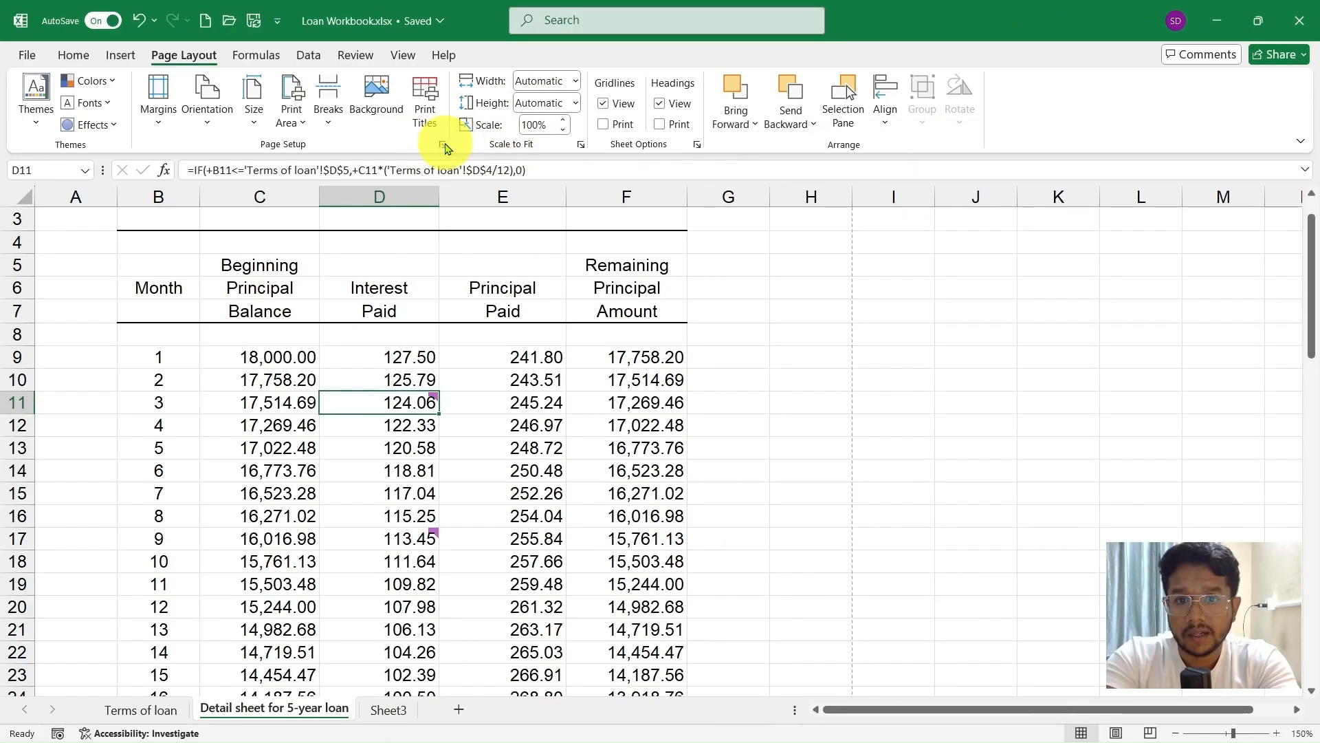
{"action": "left_click", "coordinate": [442, 144]}
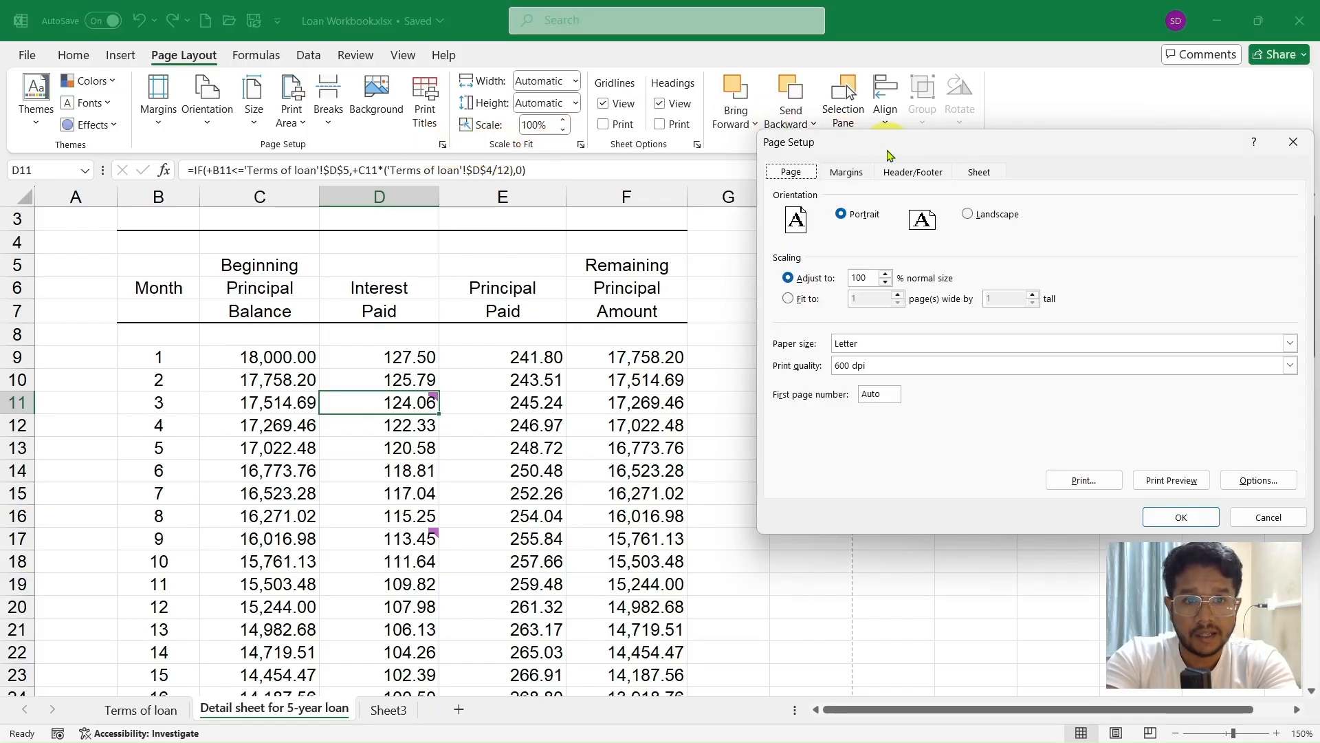
{"action": "left_click", "coordinate": [975, 173]}
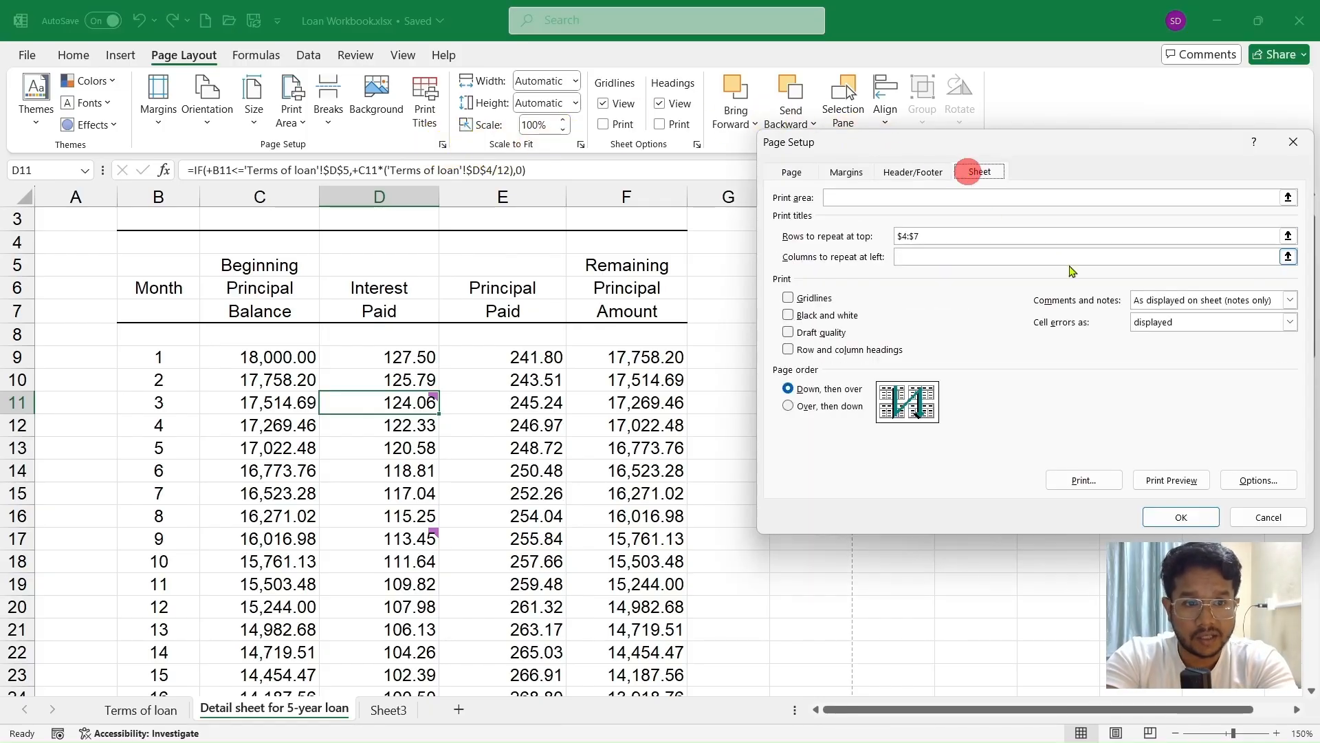
{"action": "left_click", "coordinate": [1166, 301]}
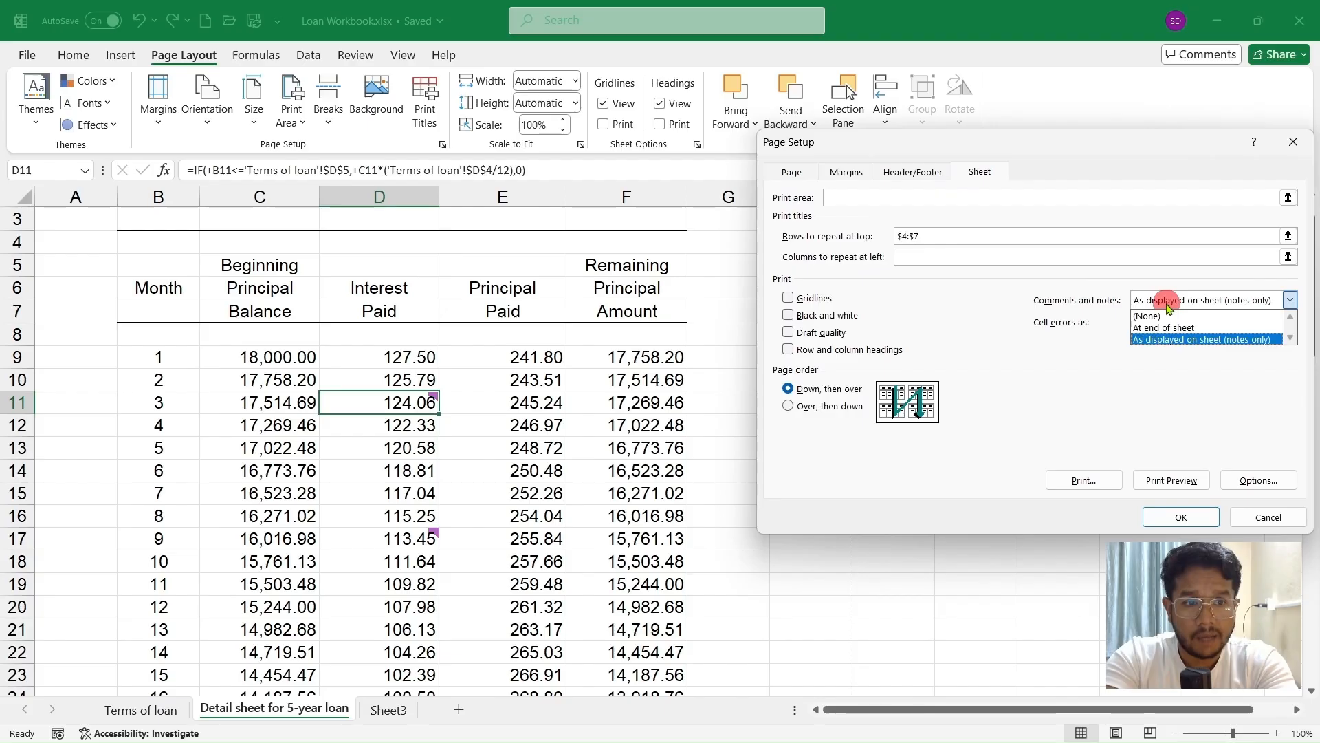
{"action": "left_click", "coordinate": [1177, 343]}
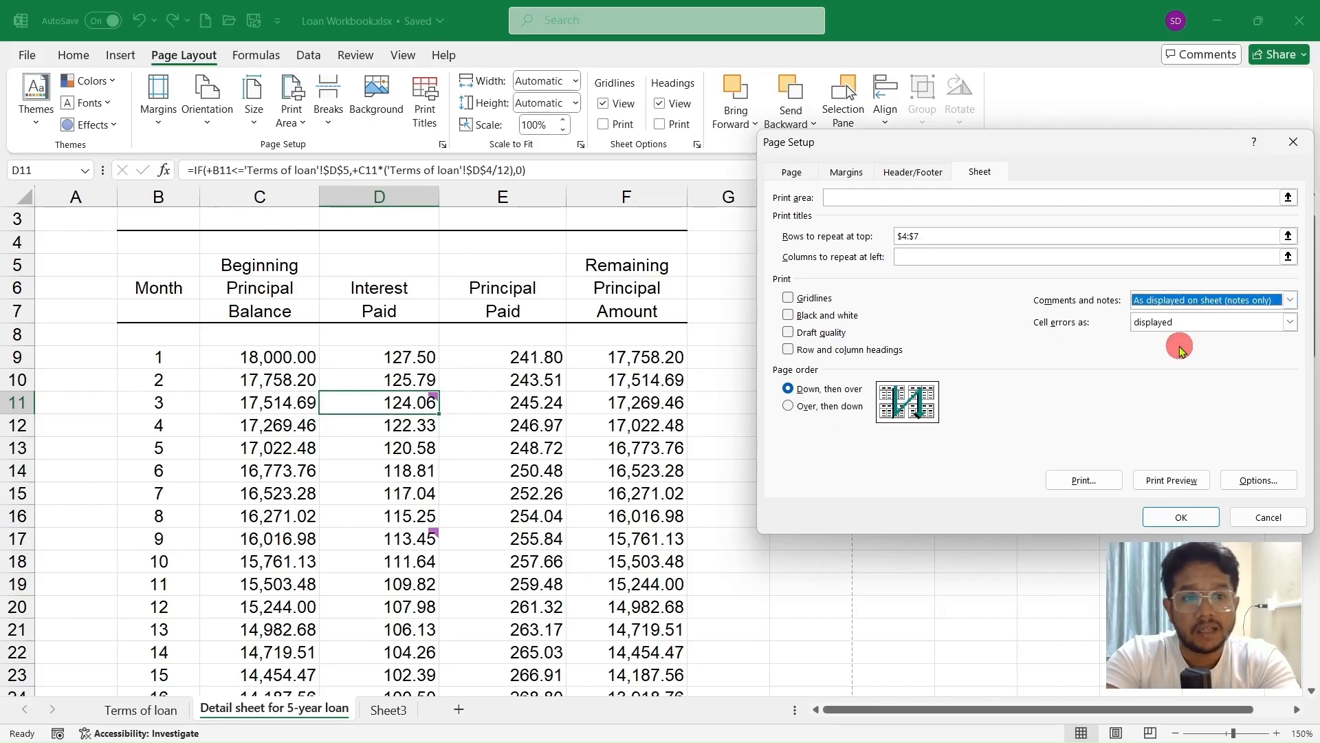
{"action": "left_click", "coordinate": [1193, 519]}
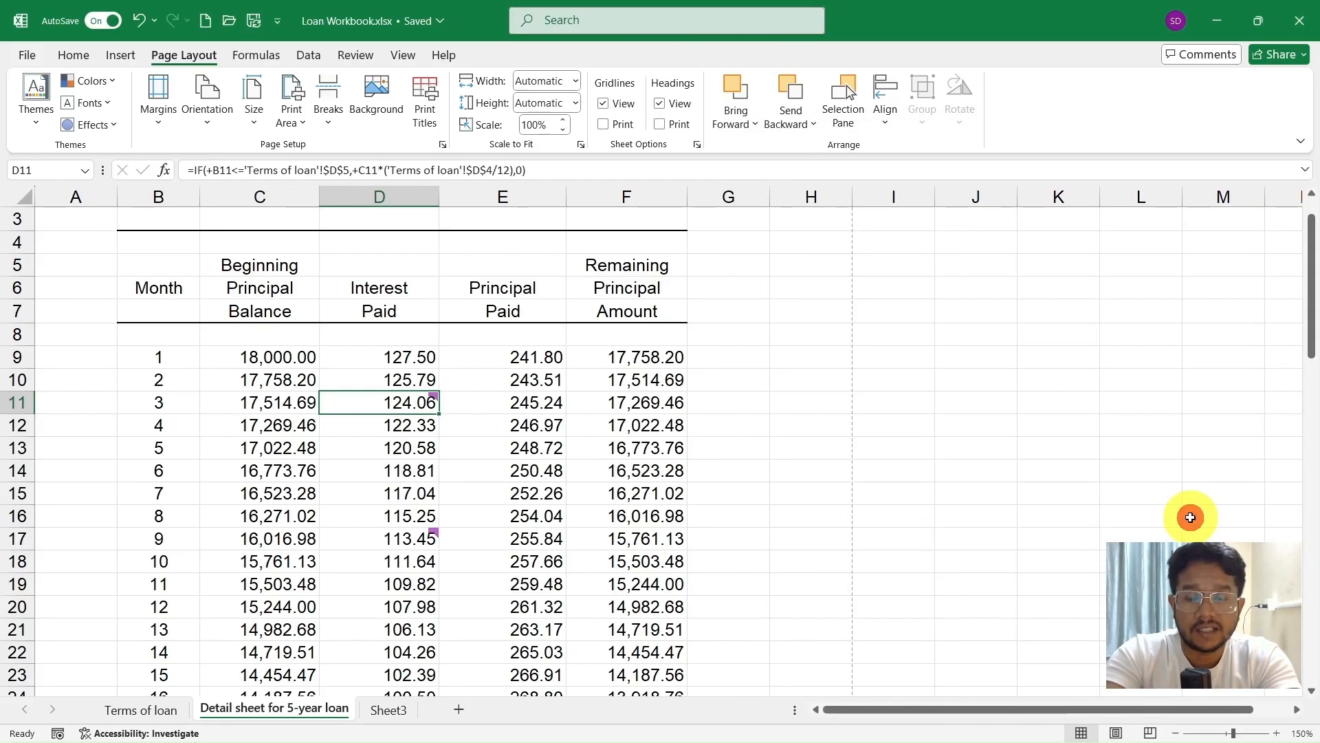